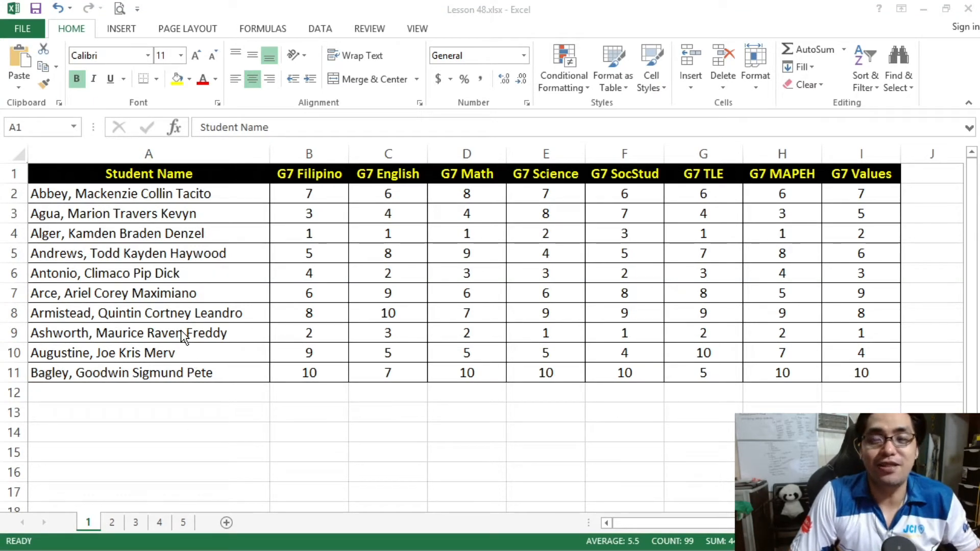
# Examine the student names and the rankings in each Grade 7 subject across the table on sheet 1.
pyautogui.hotkey('ctrl', 'a')
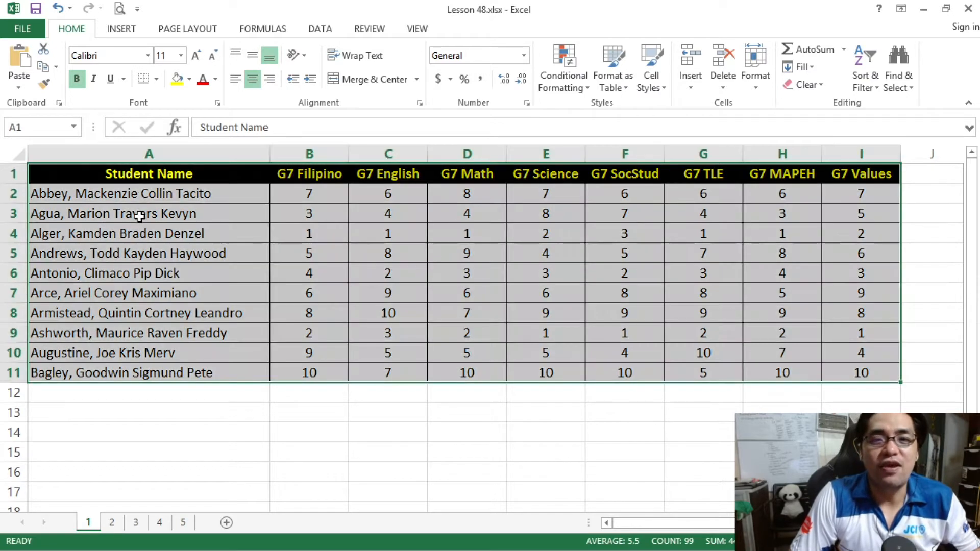
pyautogui.moveTo(144, 195); pyautogui.dragTo(164, 373)
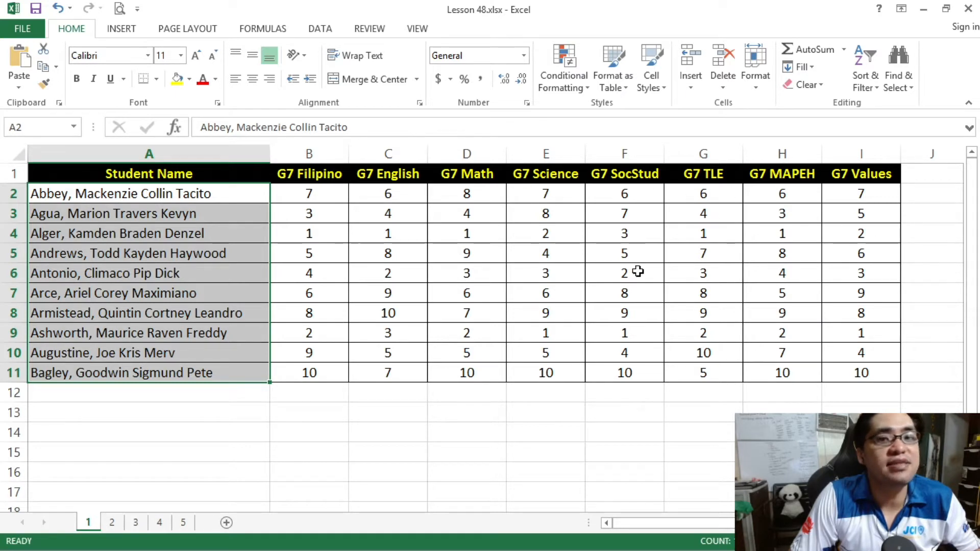
pyautogui.moveTo(321, 193); pyautogui.dragTo(363, 372)
pyautogui.click(339, 372)
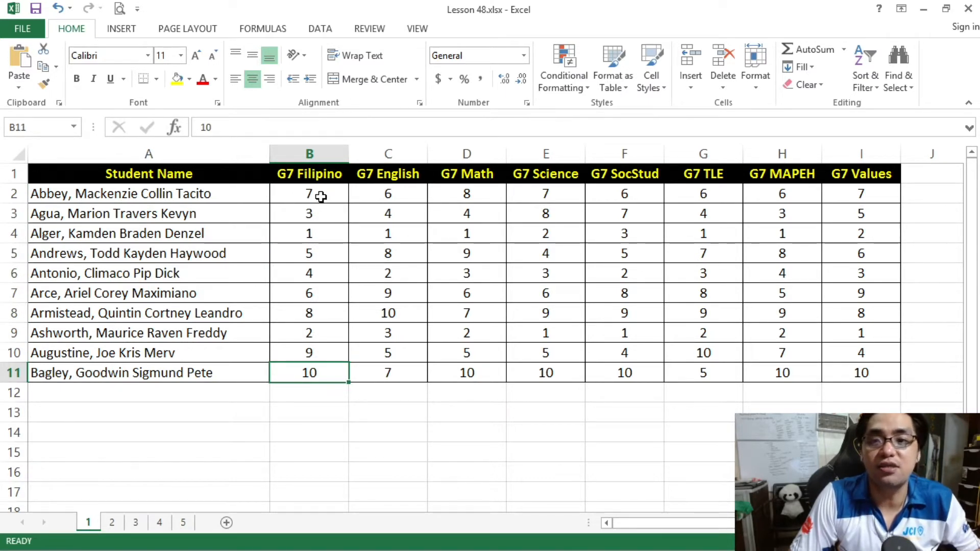
pyautogui.click(327, 233)
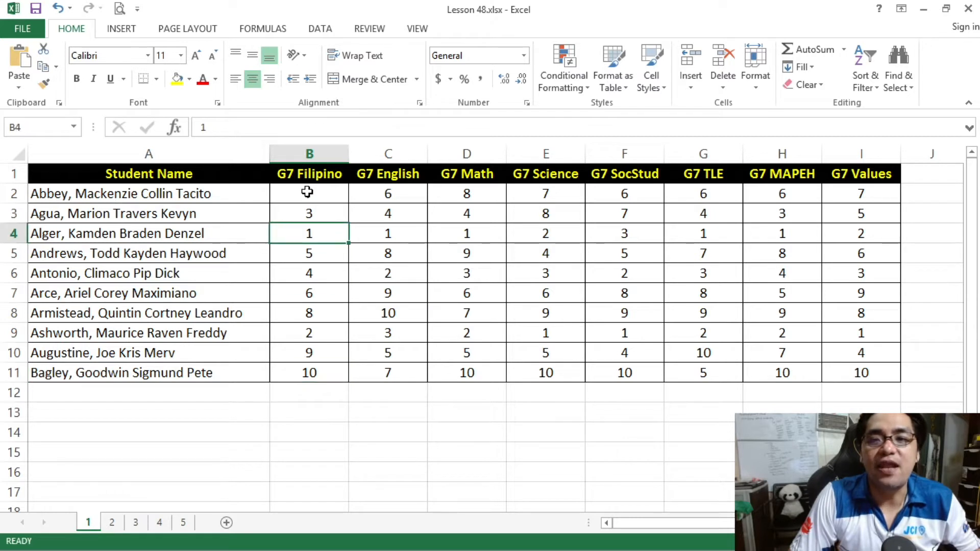
pyautogui.moveTo(306, 235); pyautogui.dragTo(238, 235)
pyautogui.click(297, 237)
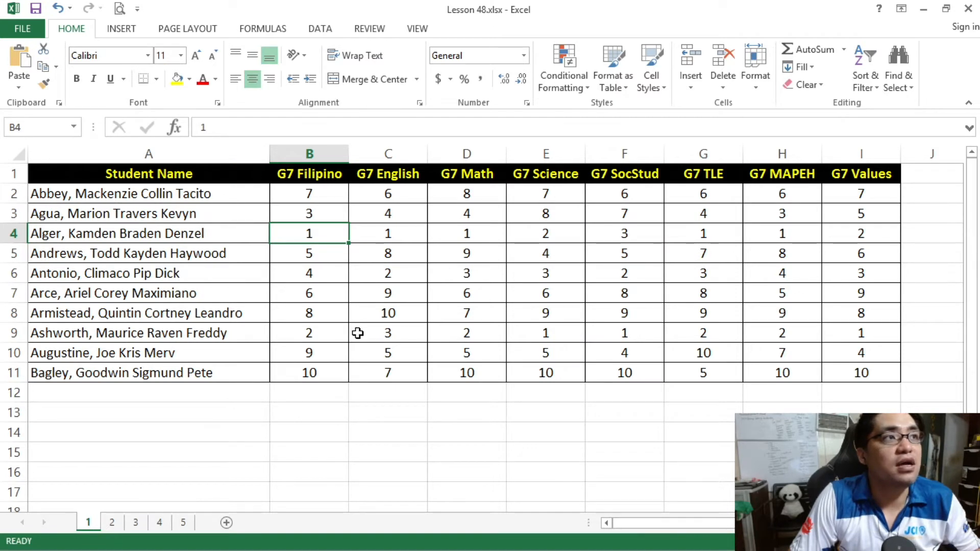
pyautogui.click(540, 332)
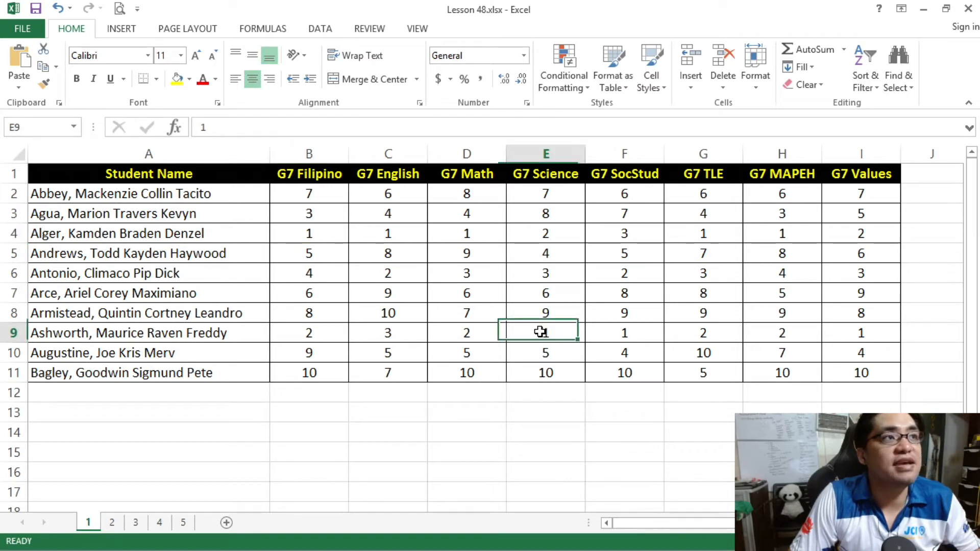
pyautogui.click(232, 331)
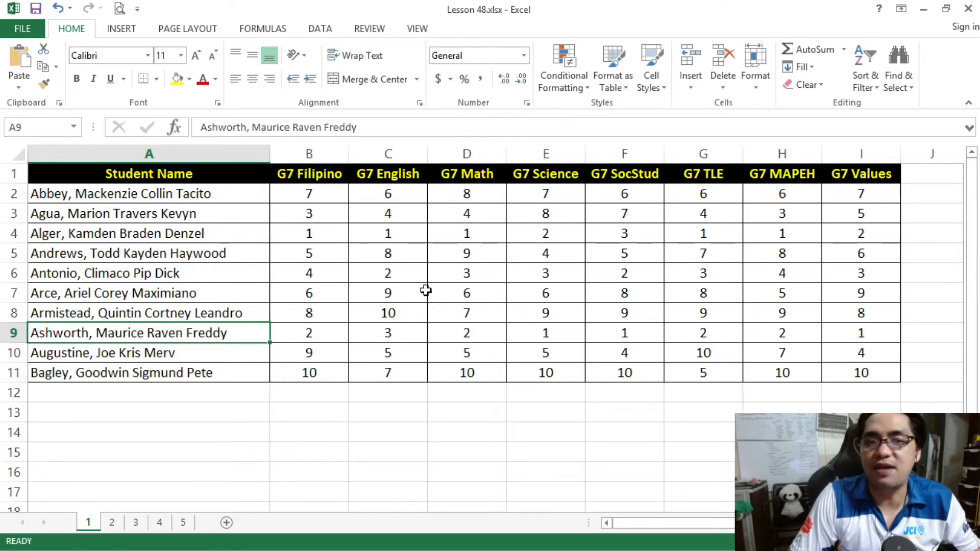
pyautogui.click(491, 256)
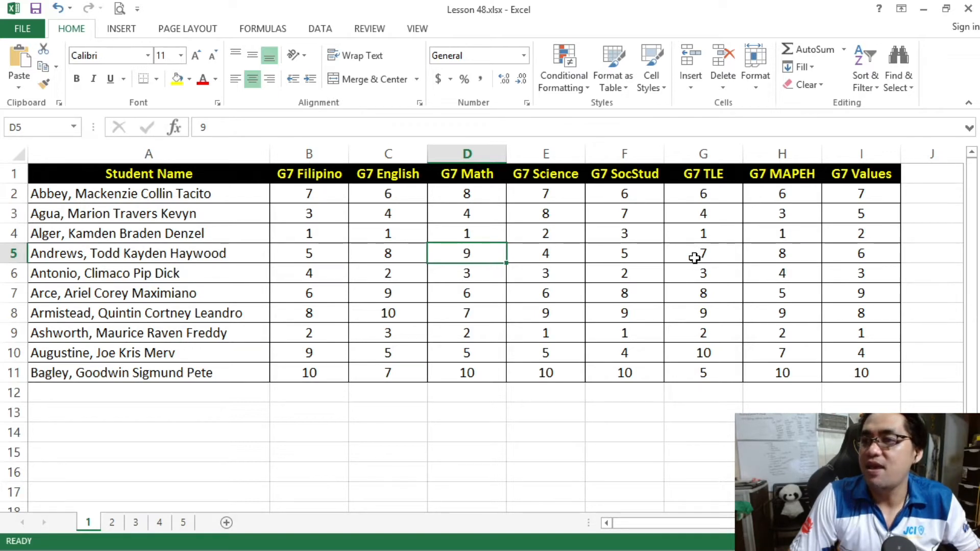
pyautogui.click(601, 252)
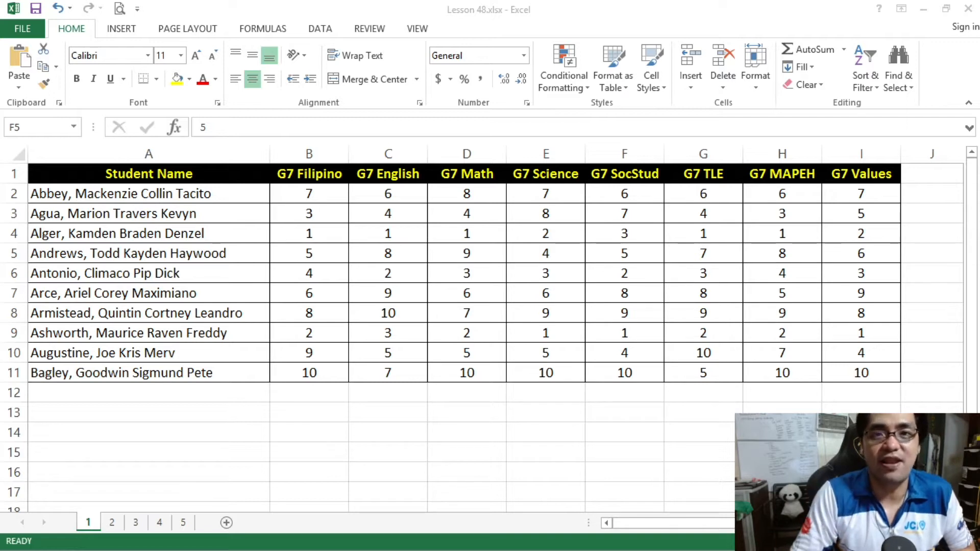
pyautogui.moveTo(164, 172); pyautogui.dragTo(875, 376)
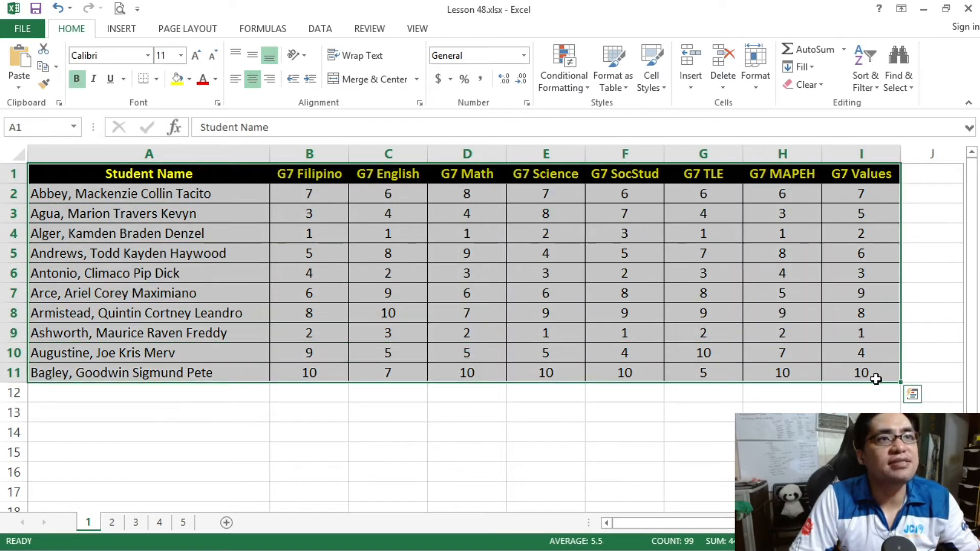
pyautogui.click(236, 181)
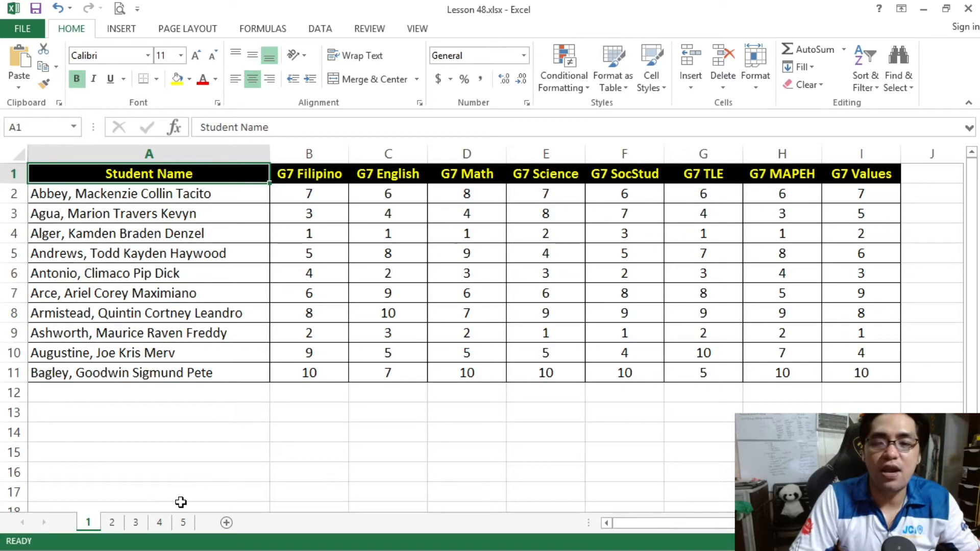
# Open sheet 2 and examine the row and column index numbers bordering the student ranking table.
pyautogui.click(112, 523)
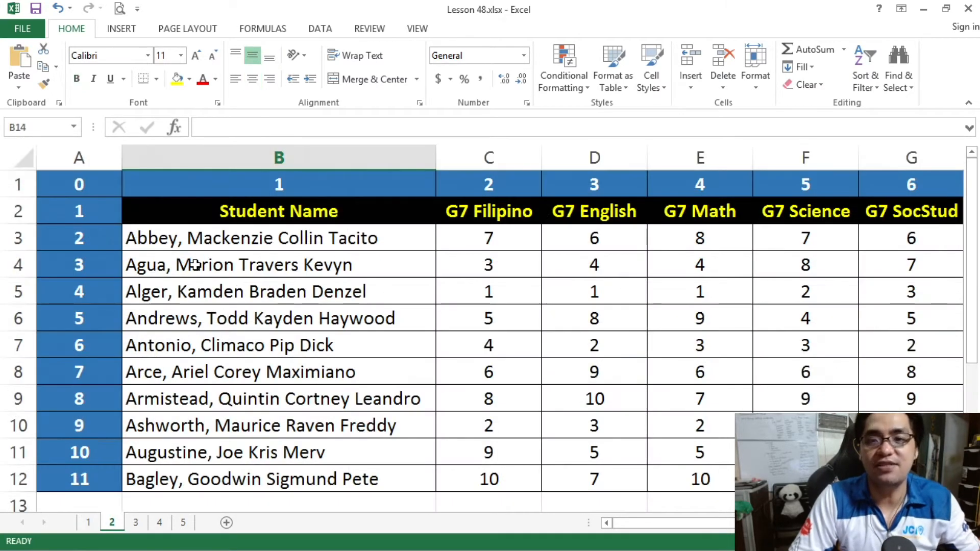
pyautogui.keyDown('ctrl'); pyautogui.scroll(-2, 195, 264); pyautogui.keyUp('ctrl')
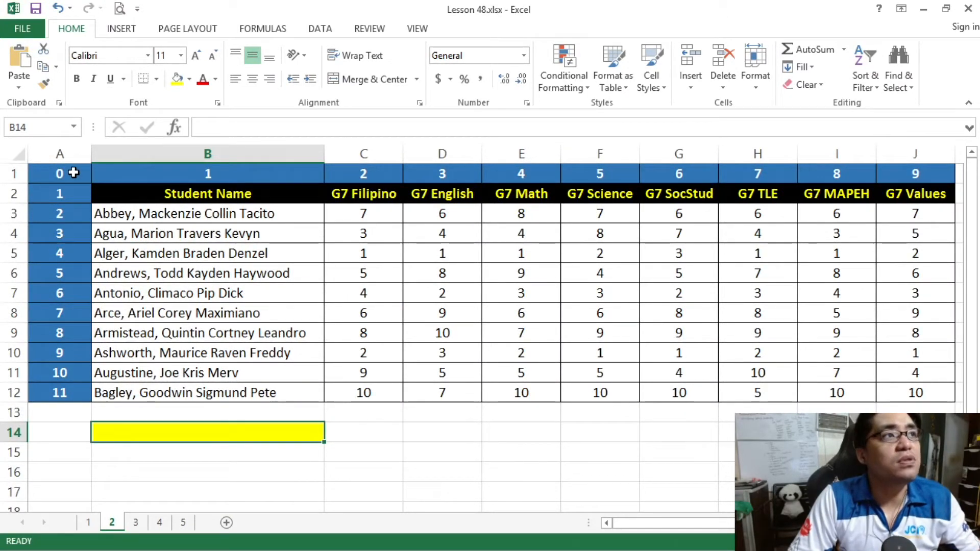
pyautogui.moveTo(73, 173); pyautogui.dragTo(919, 179)
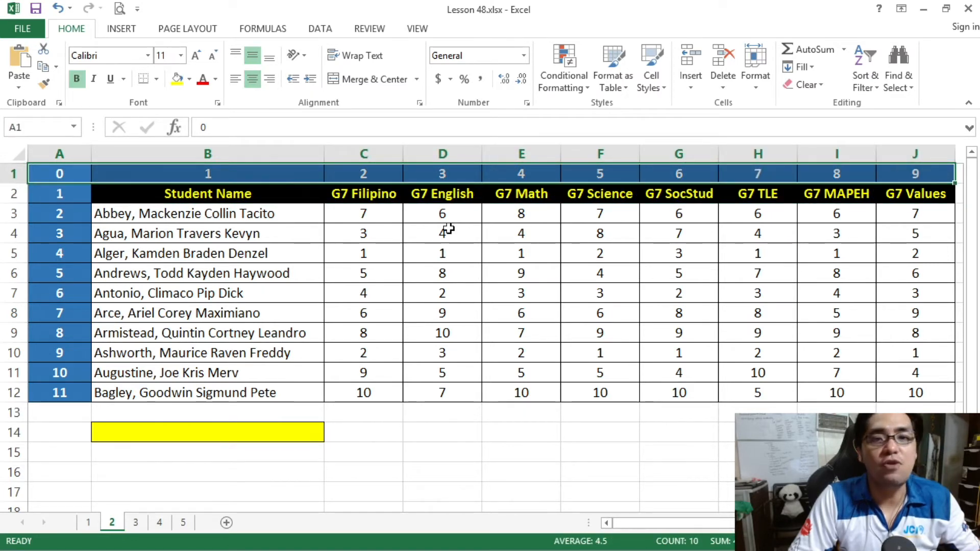
pyautogui.moveTo(57, 173); pyautogui.dragTo(74, 394)
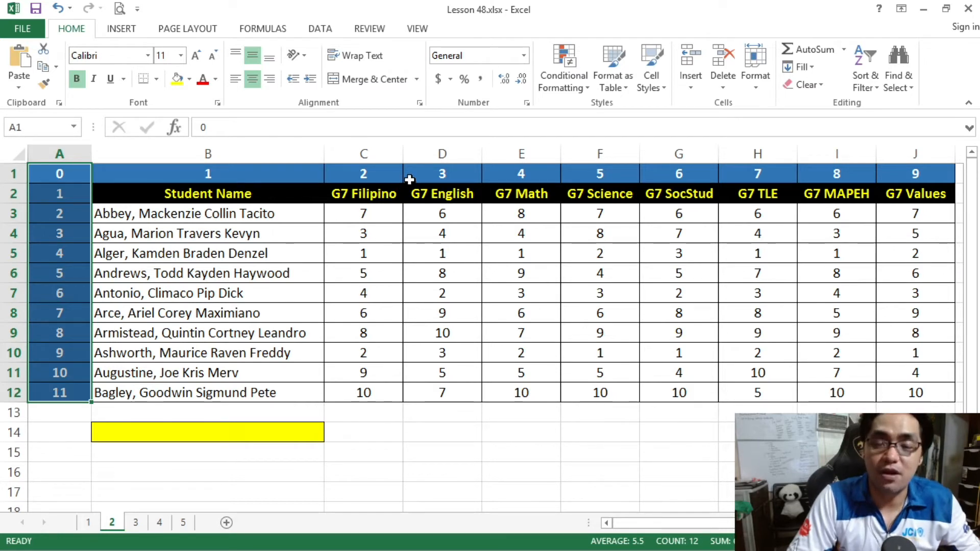
pyautogui.click(308, 213)
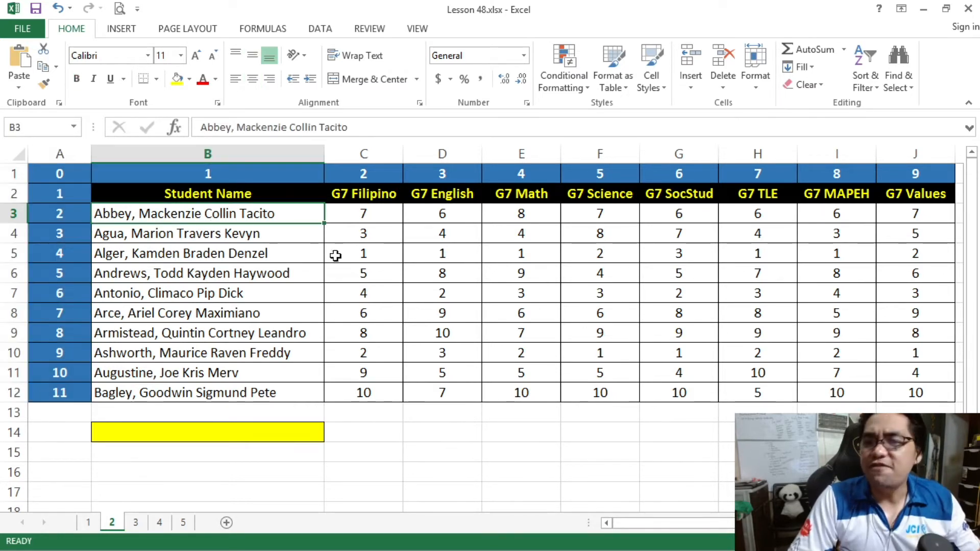
pyautogui.click(288, 429)
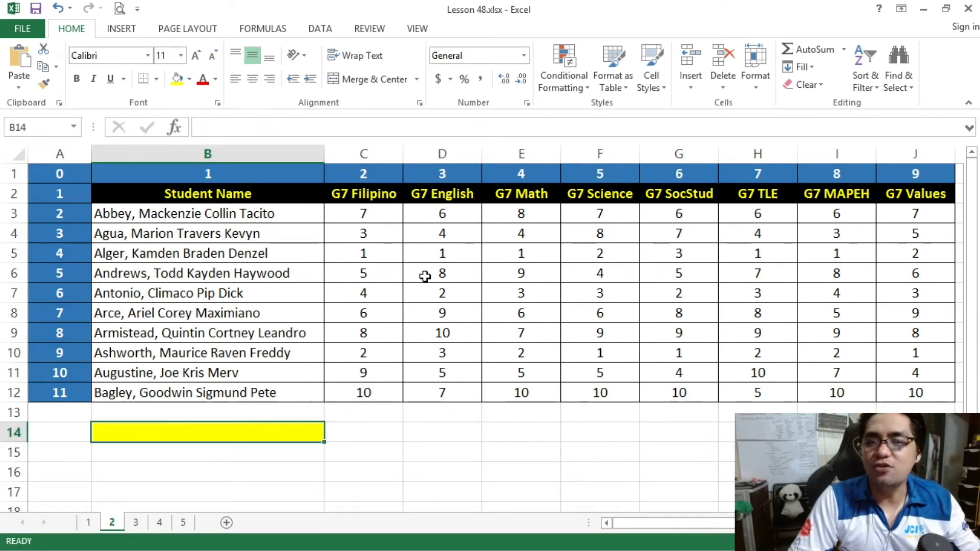
pyautogui.click(456, 328)
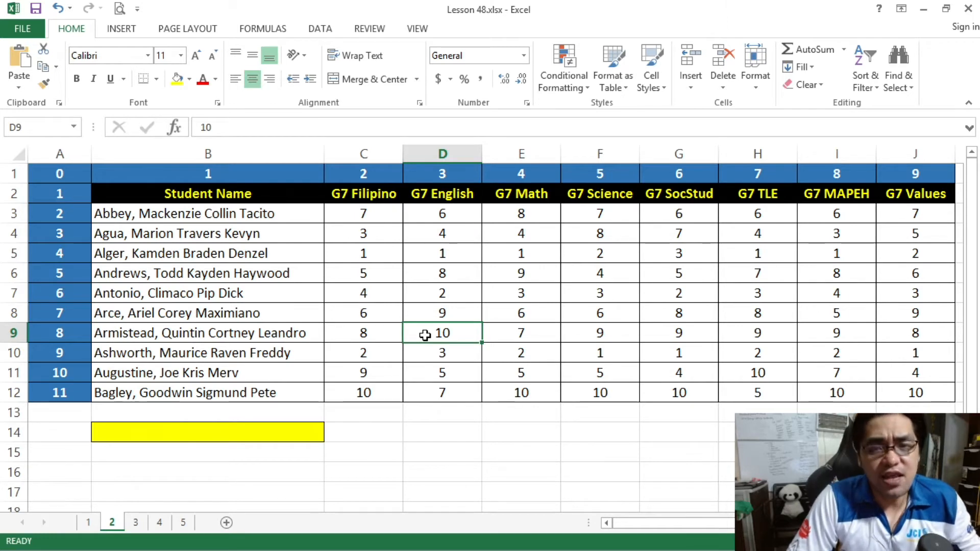
# Start an INDEX formula in cell B14 using B2:J12 as the array.
pyautogui.click(264, 433)
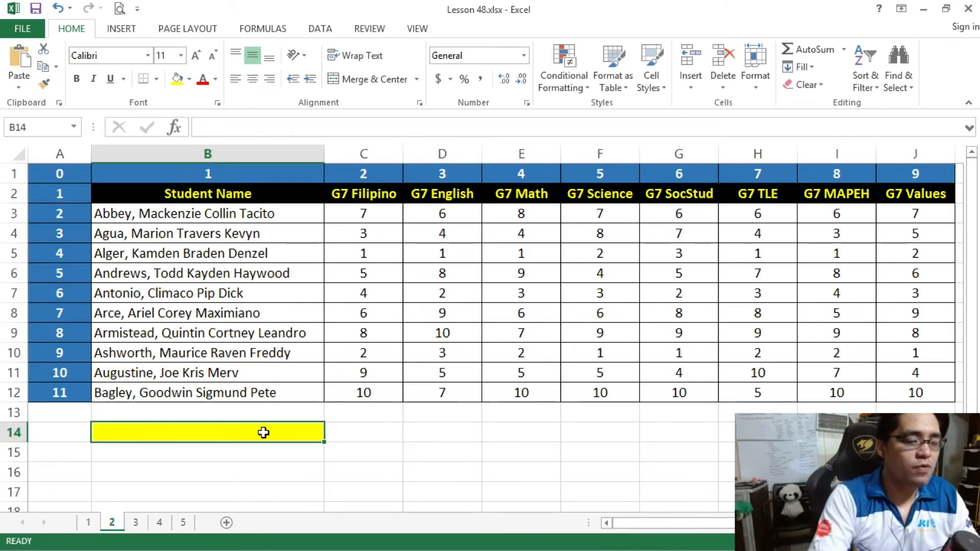
pyautogui.write('=INDEX(')
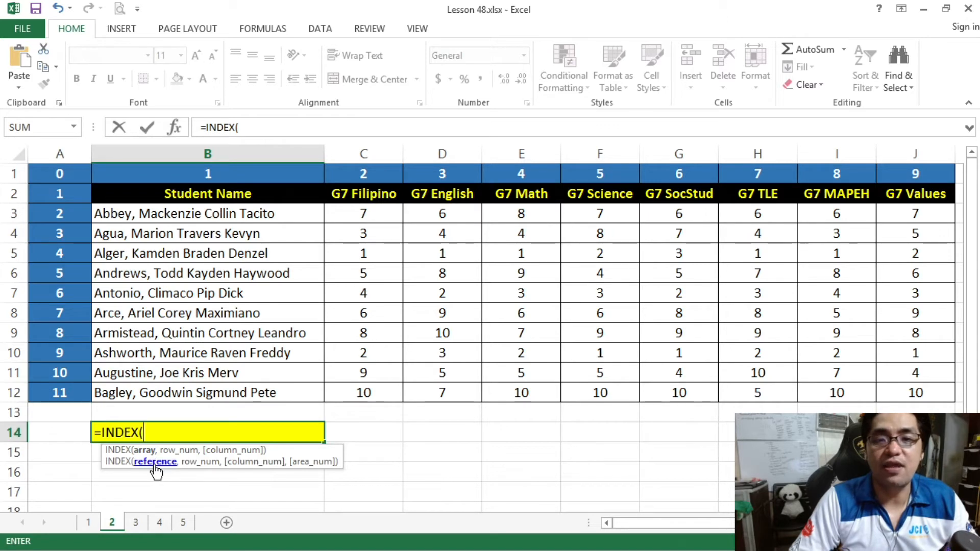
pyautogui.moveTo(113, 190); pyautogui.dragTo(914, 393)
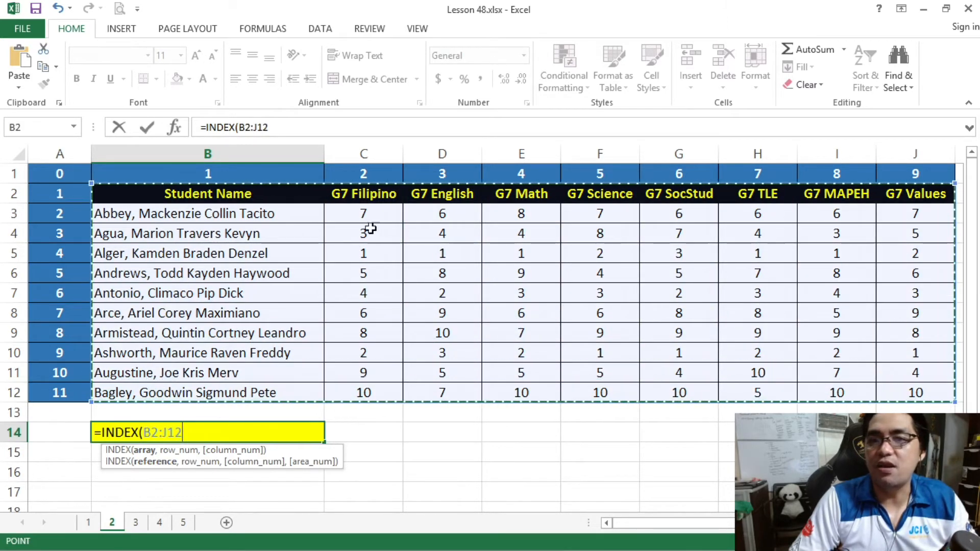
pyautogui.click(284, 129)
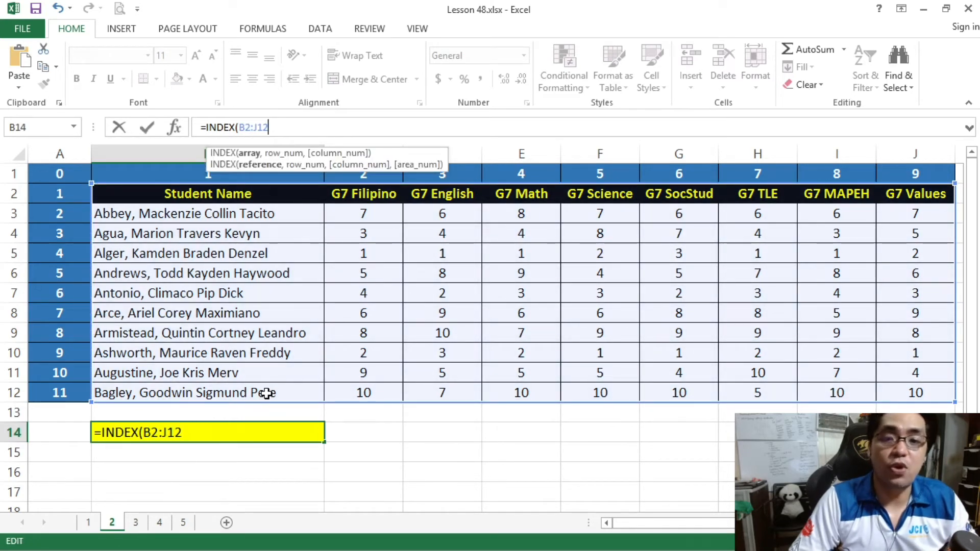
pyautogui.write(',')
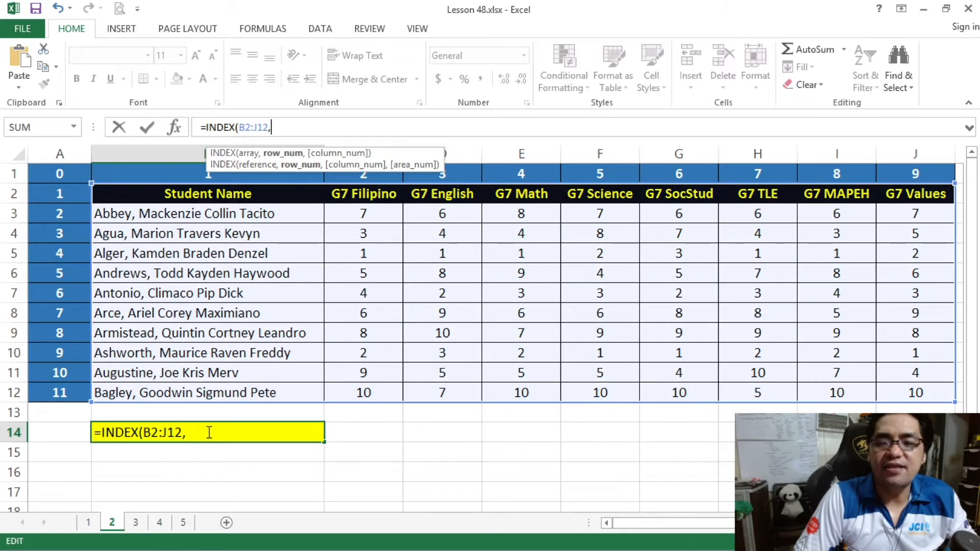
# Complete the B14 formula as =INDEX(B2:J12,8,3) and center its result horizontally.
pyautogui.click(209, 432)
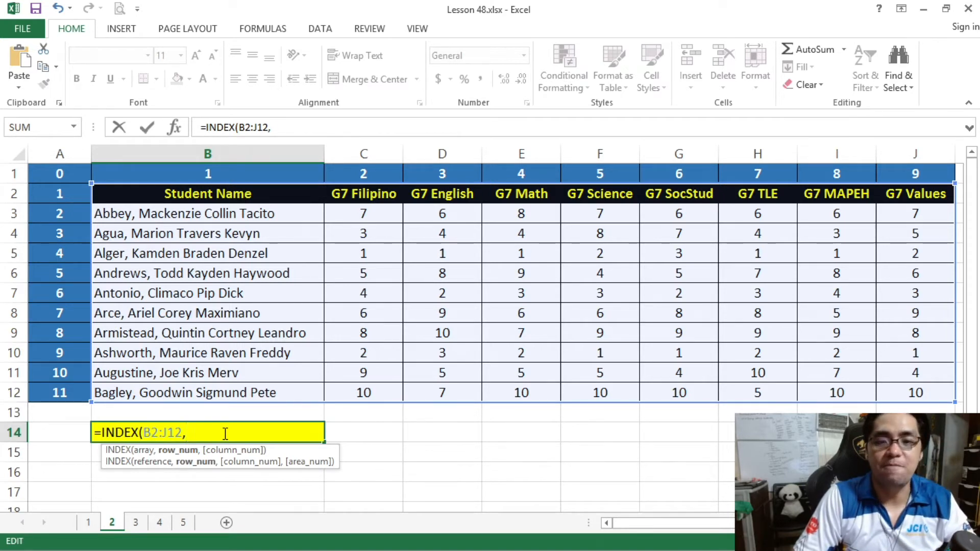
pyautogui.write(',')
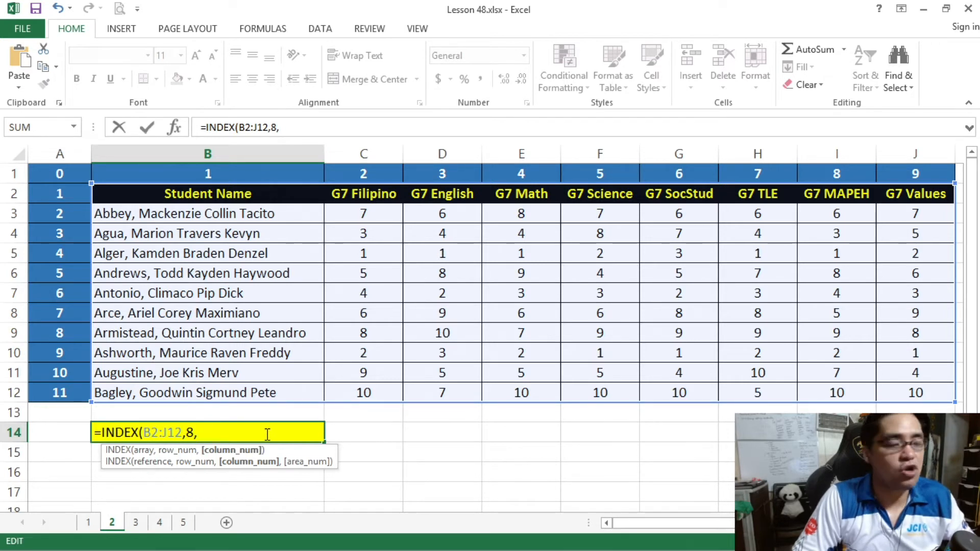
pyautogui.write('3')
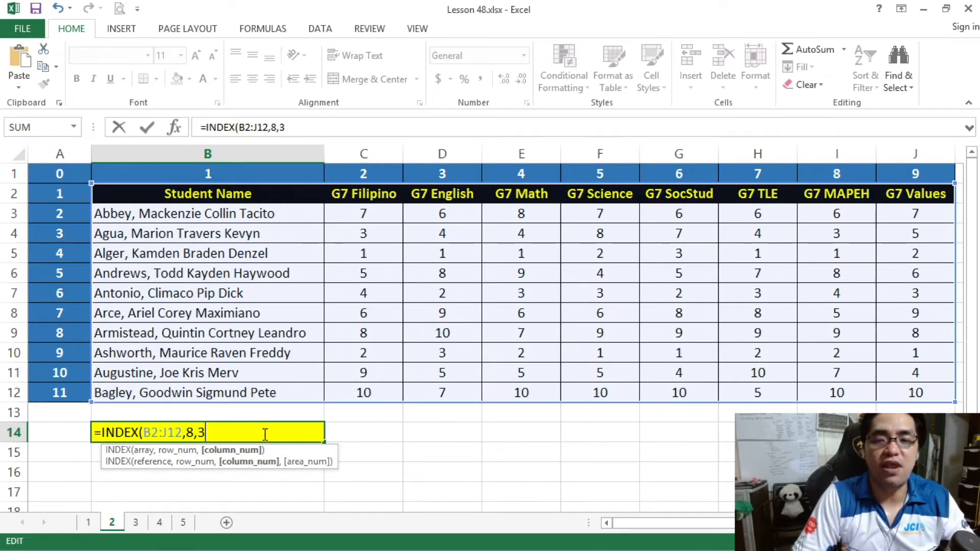
pyautogui.write(')')
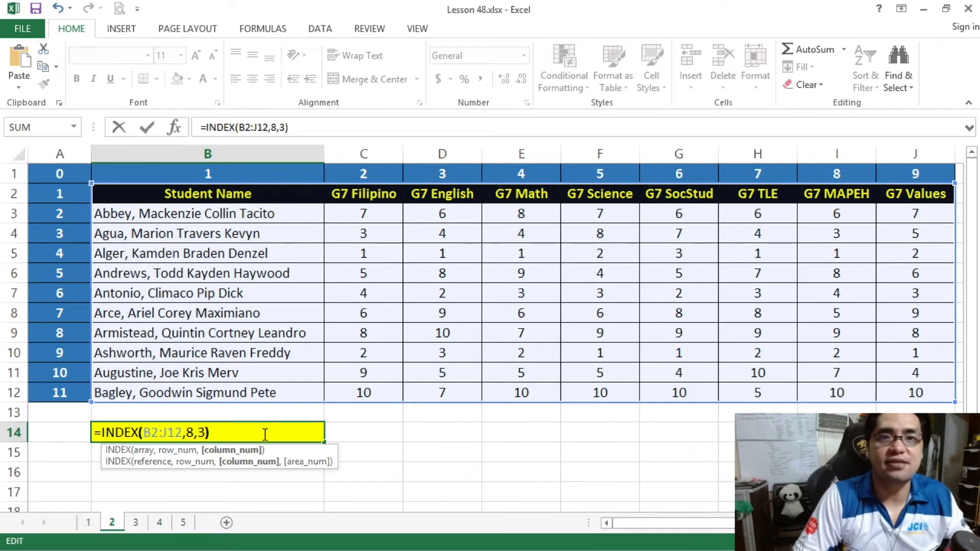
pyautogui.press('Return')
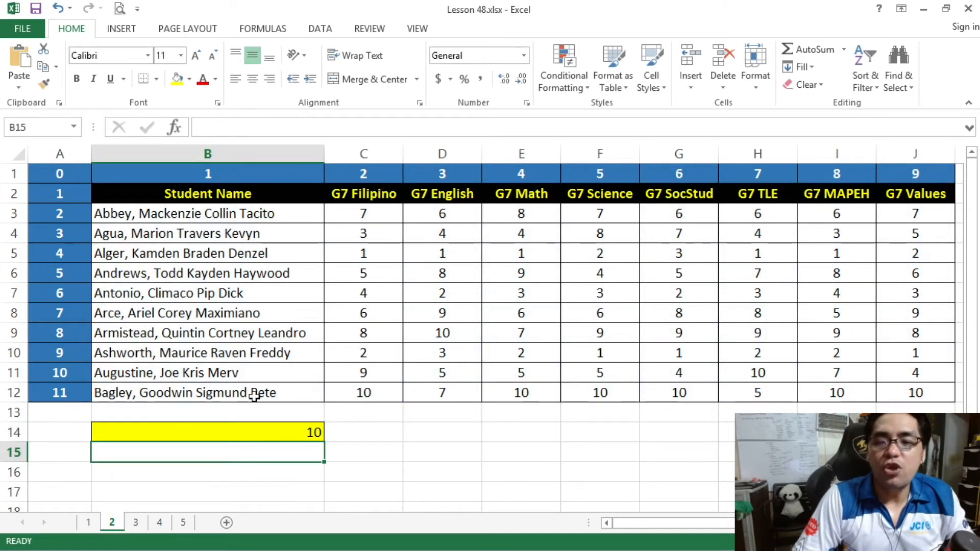
pyautogui.click(297, 433)
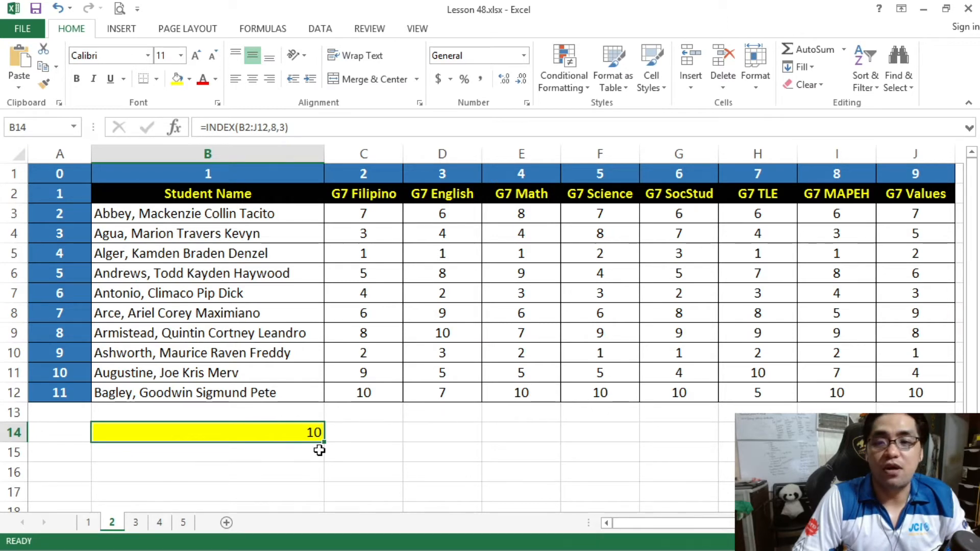
pyautogui.click(250, 80)
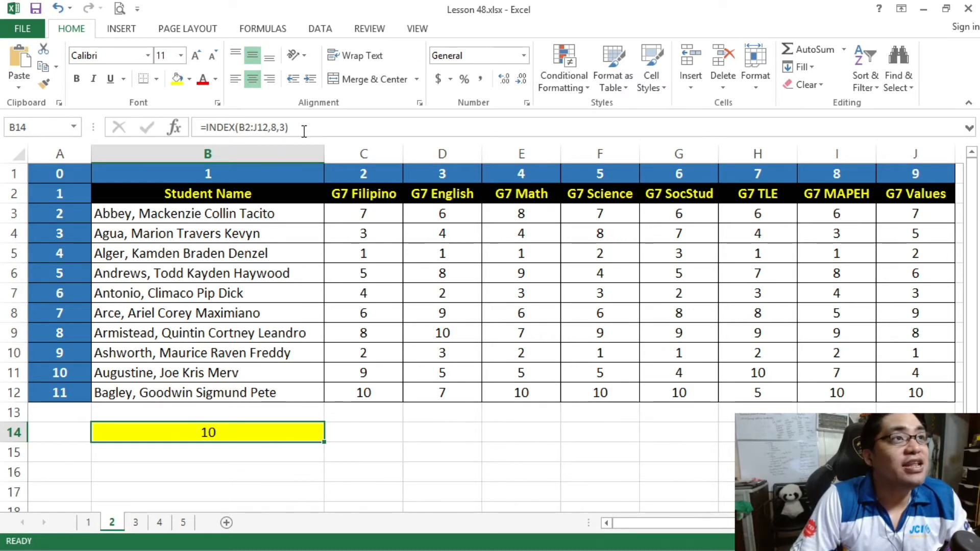
# Review the row and column arguments of the INDEX formula in B14.
pyautogui.press('F2')
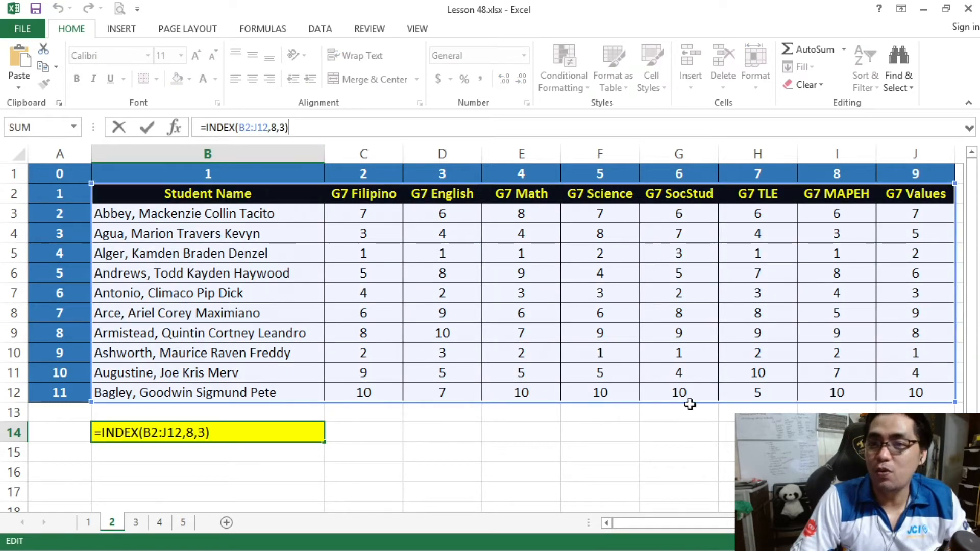
pyautogui.click(276, 127)
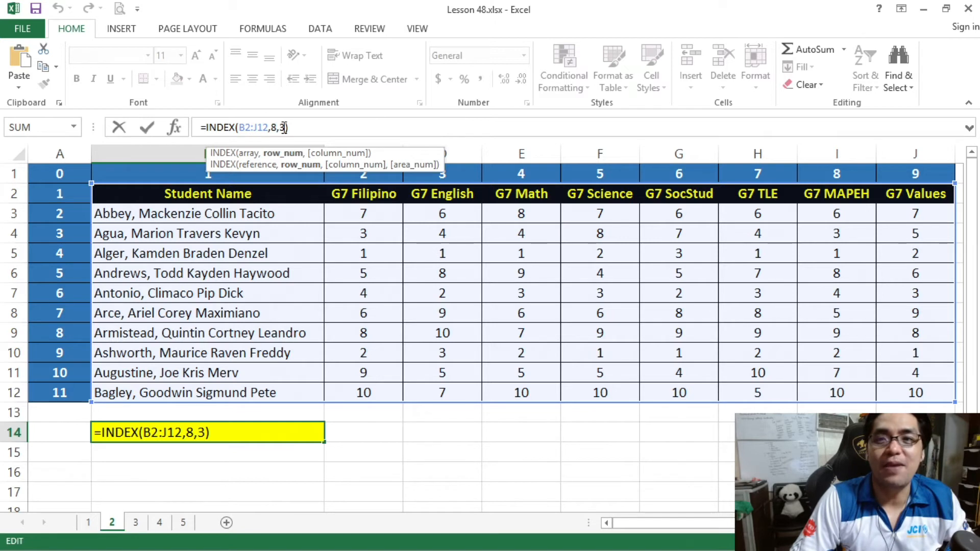
pyautogui.doubleClick(284, 127)
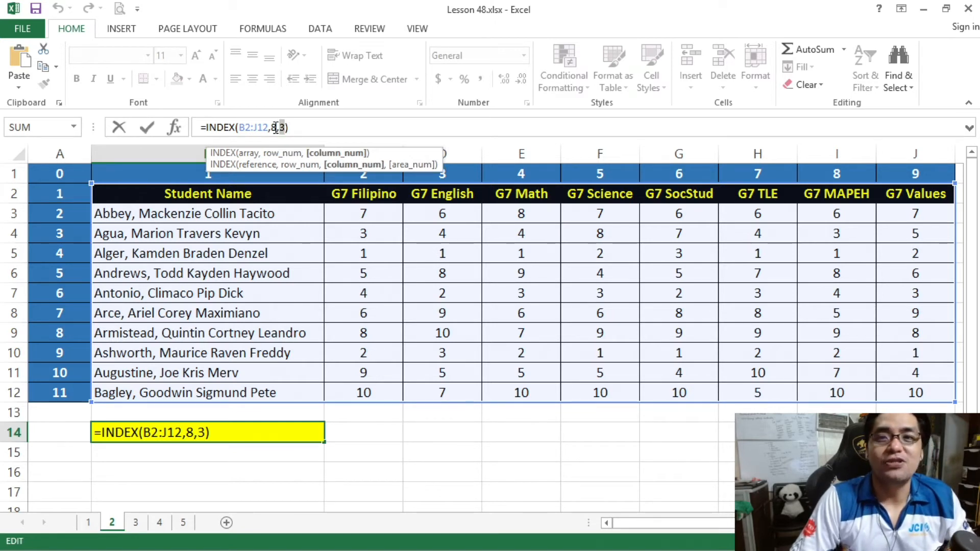
pyautogui.click(296, 128)
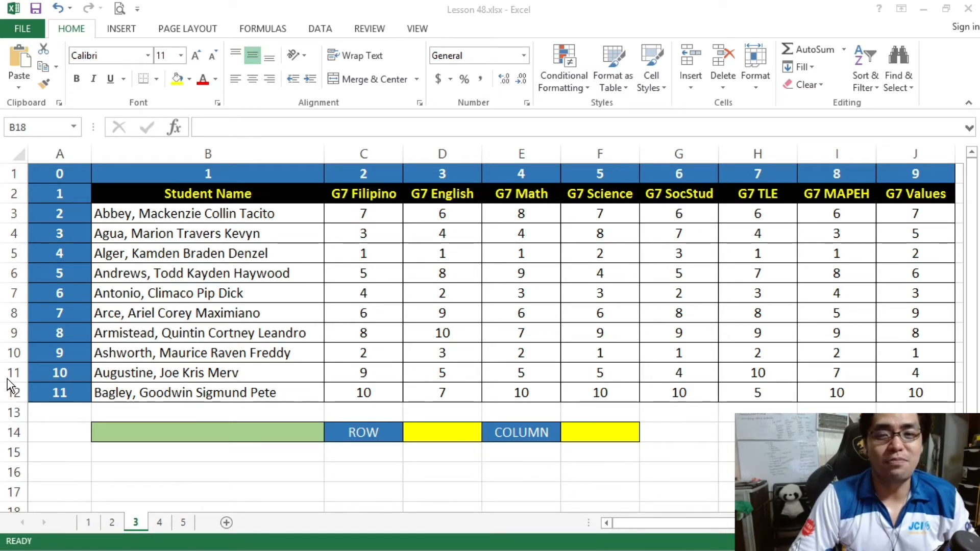
pyautogui.click(339, 433)
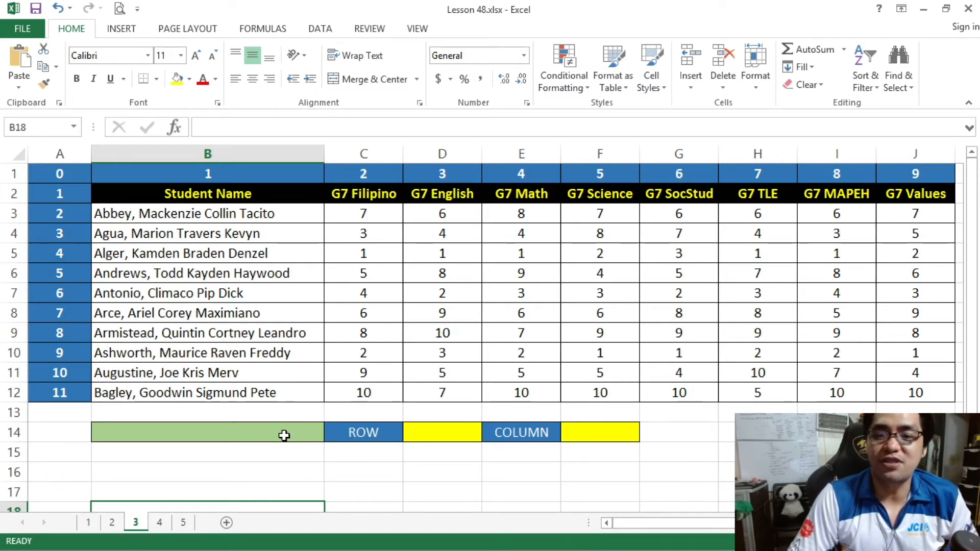
# Start an INDEX formula in cell B14 of sheet 3 with B2:J12 as the array.
pyautogui.click(444, 432)
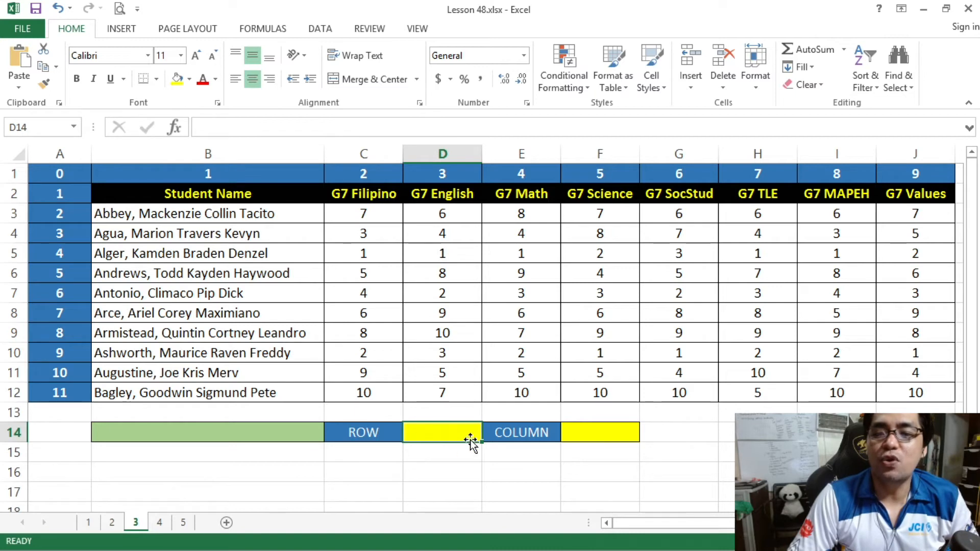
pyautogui.click(586, 438)
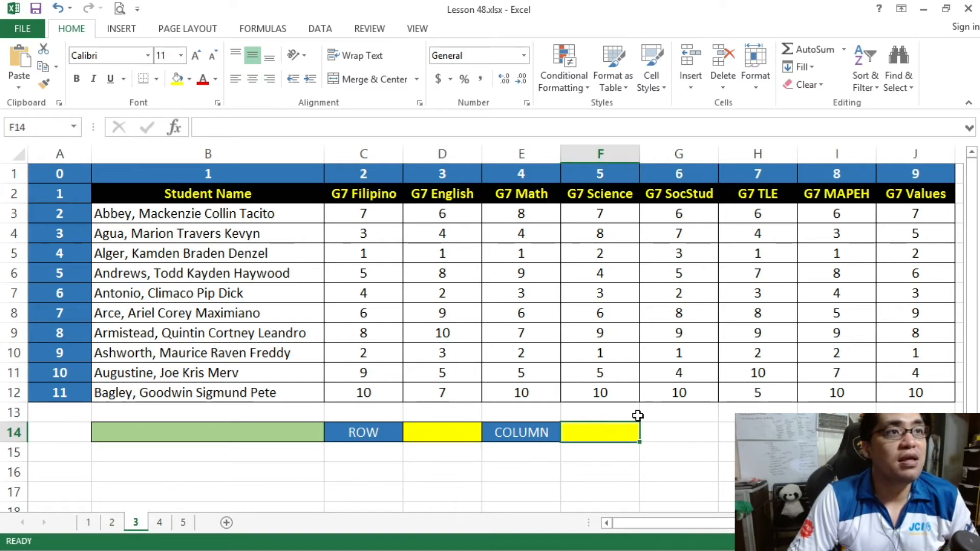
pyautogui.click(459, 435)
pyautogui.click(224, 434)
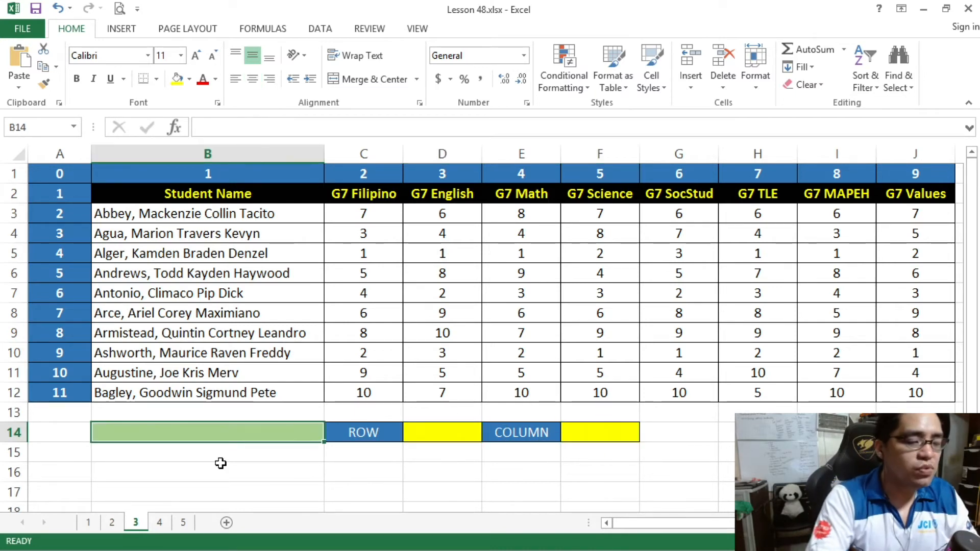
pyautogui.write('=INDEX(')
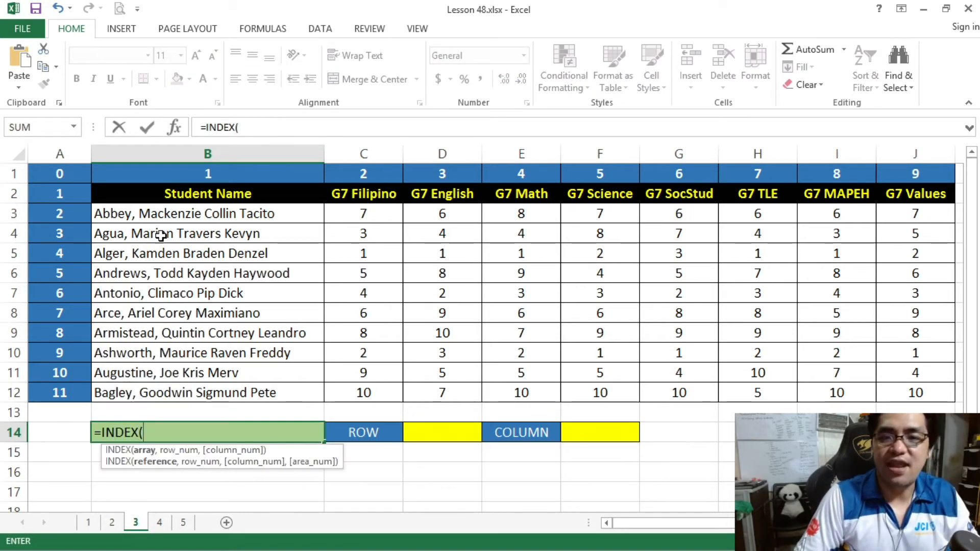
pyautogui.moveTo(166, 193); pyautogui.dragTo(891, 393)
pyautogui.click(287, 123)
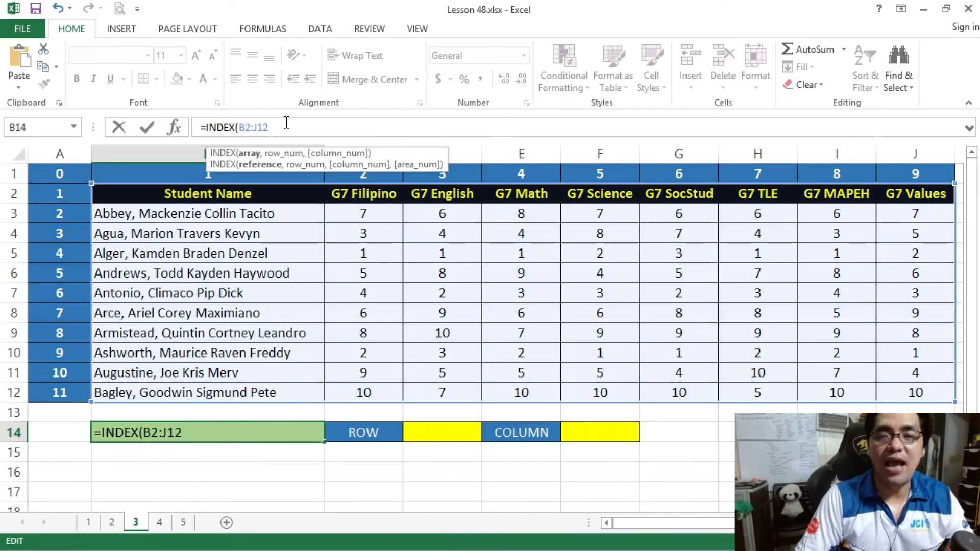
pyautogui.write(',')
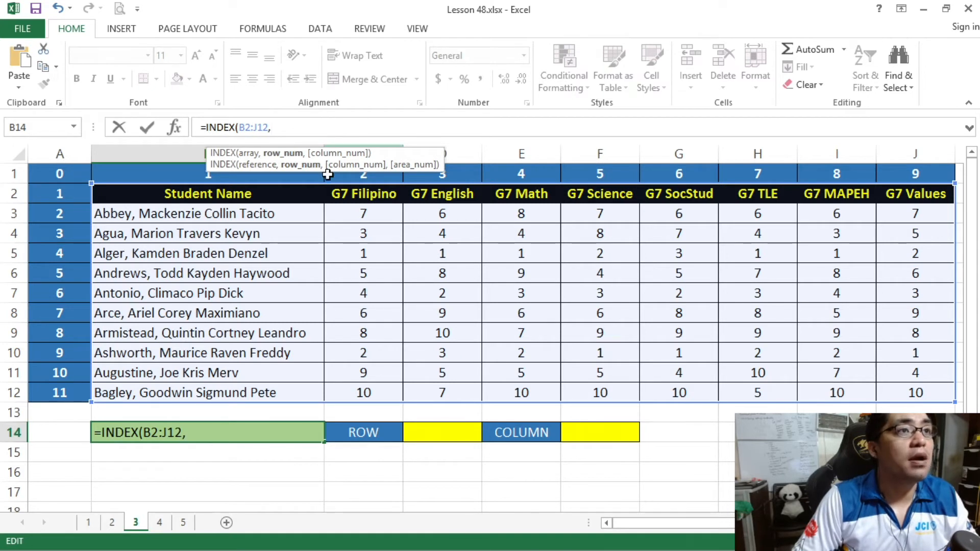
# Complete the B14 formula with cell references for the row and column numbers, as =INDEX(B2:J12,D14,F14).
pyautogui.click(449, 427)
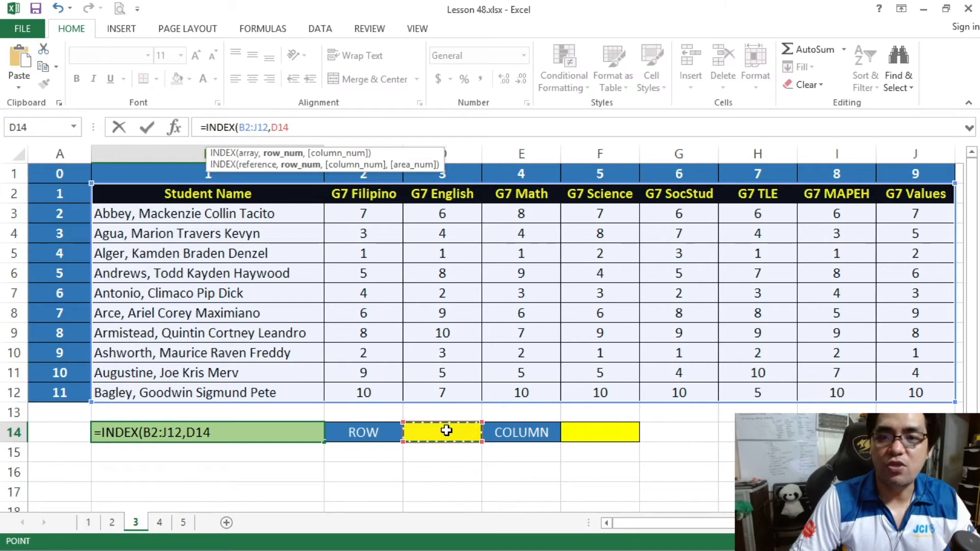
pyautogui.write(',')
pyautogui.click(583, 433)
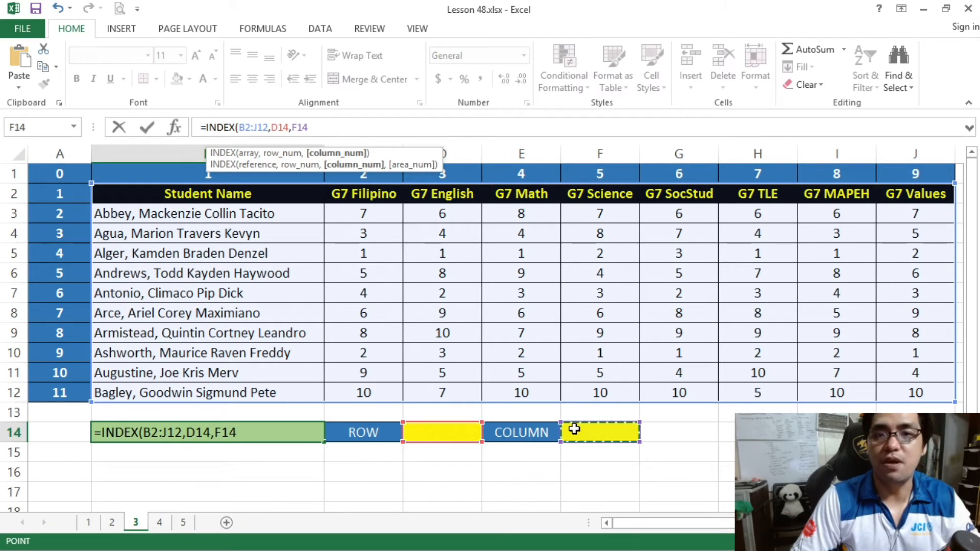
pyautogui.write(')')
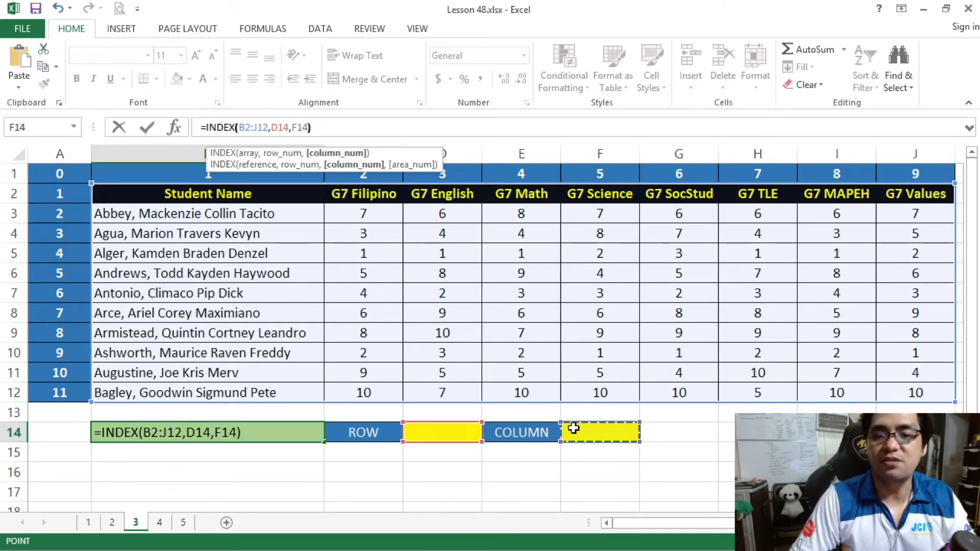
pyautogui.press('Return')
pyautogui.click(247, 432)
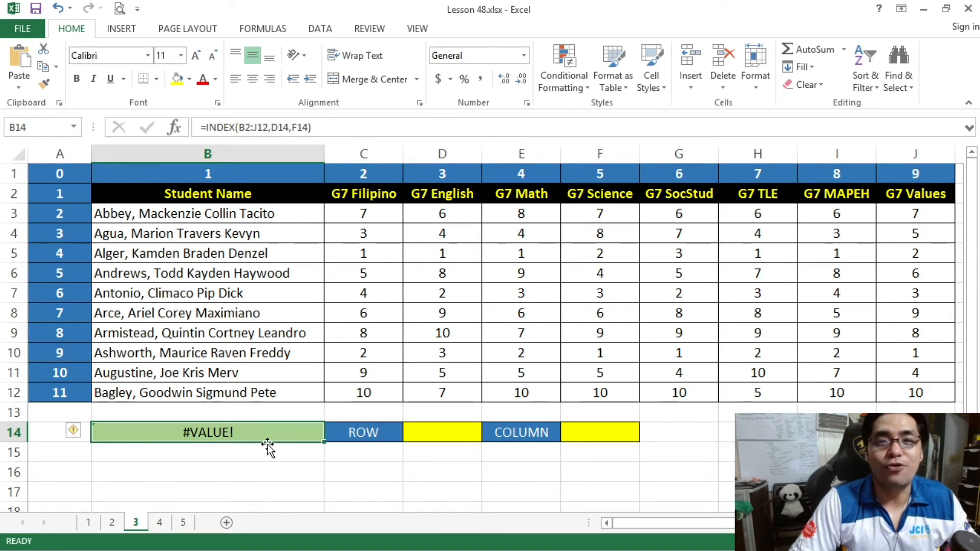
# Examine the row and column input cells, and trace the index numbers that lead to the SocStud ranking in cell G7.
pyautogui.click(452, 434)
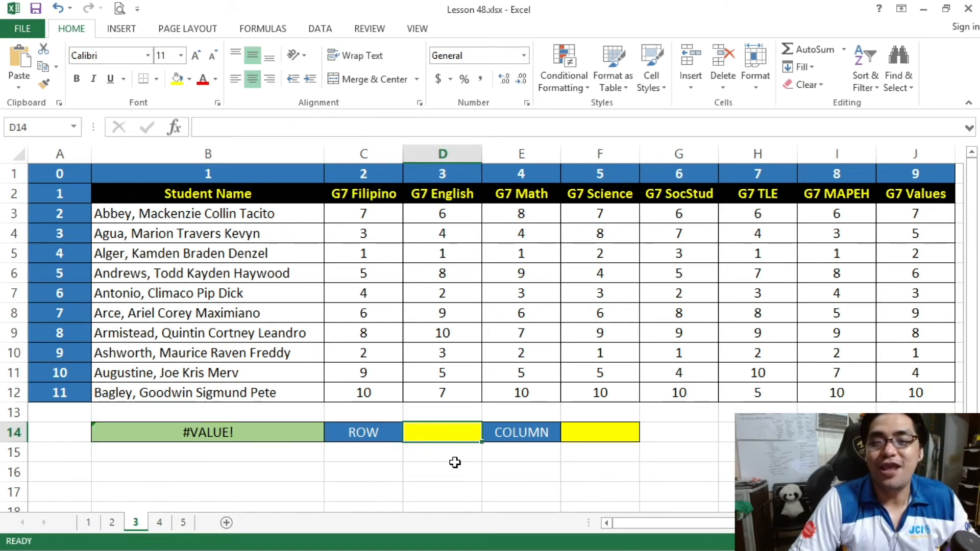
pyautogui.click(602, 431)
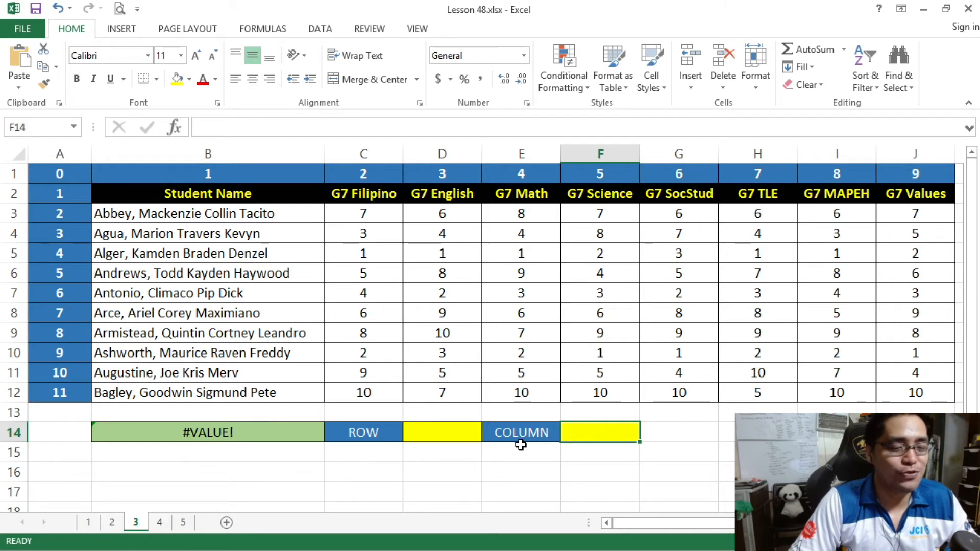
pyautogui.click(467, 434)
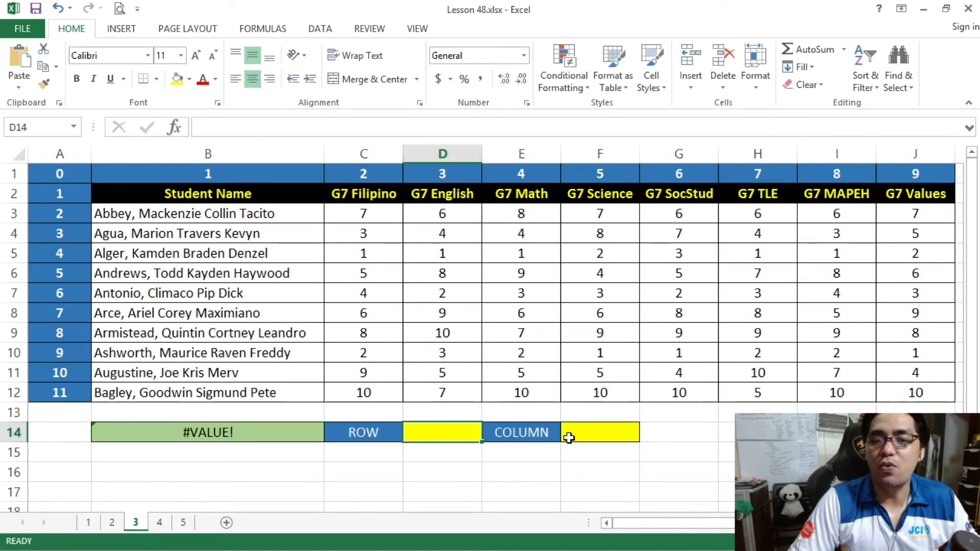
pyautogui.click(586, 439)
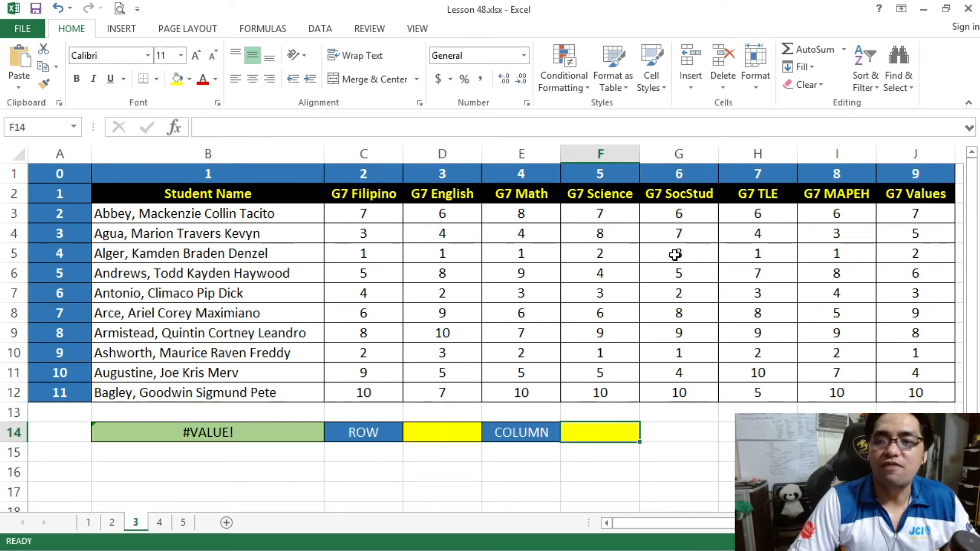
pyautogui.click(691, 297)
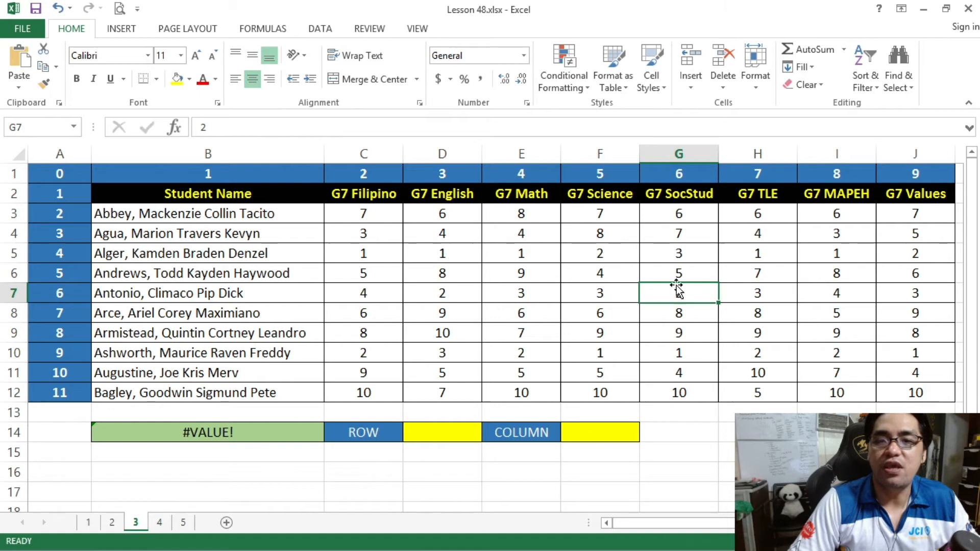
pyautogui.moveTo(676, 300); pyautogui.dragTo(179, 294)
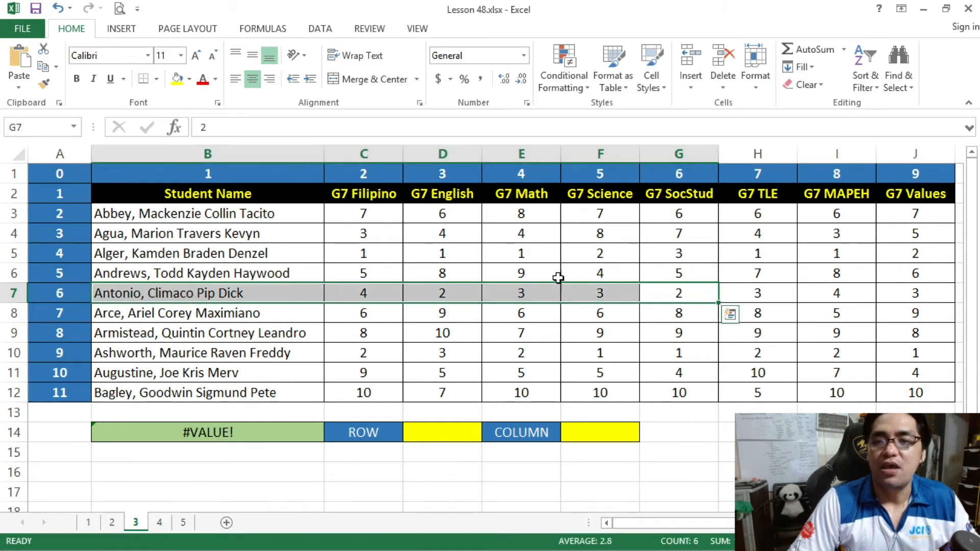
pyautogui.click(680, 293)
pyautogui.moveTo(67, 292); pyautogui.dragTo(669, 296)
pyautogui.moveTo(683, 173); pyautogui.dragTo(683, 287)
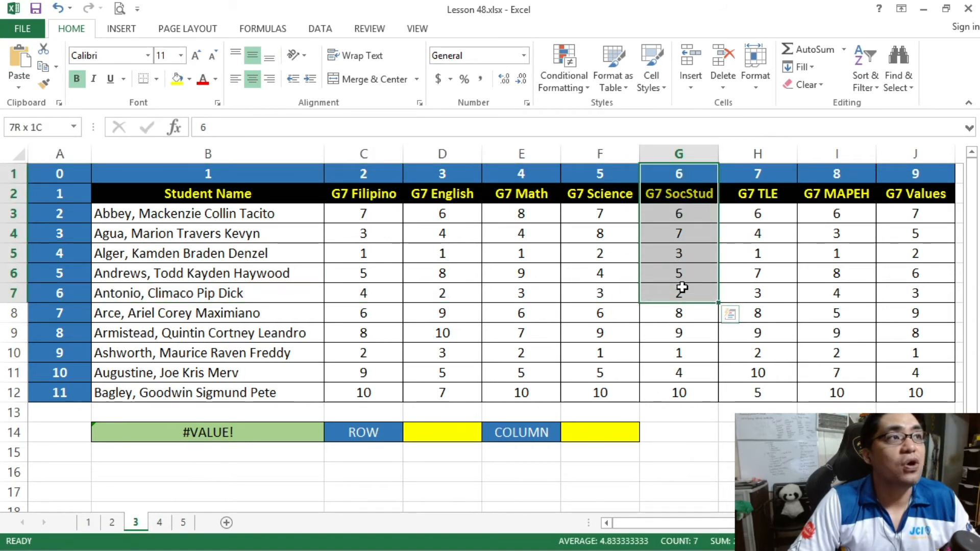
pyautogui.click(684, 291)
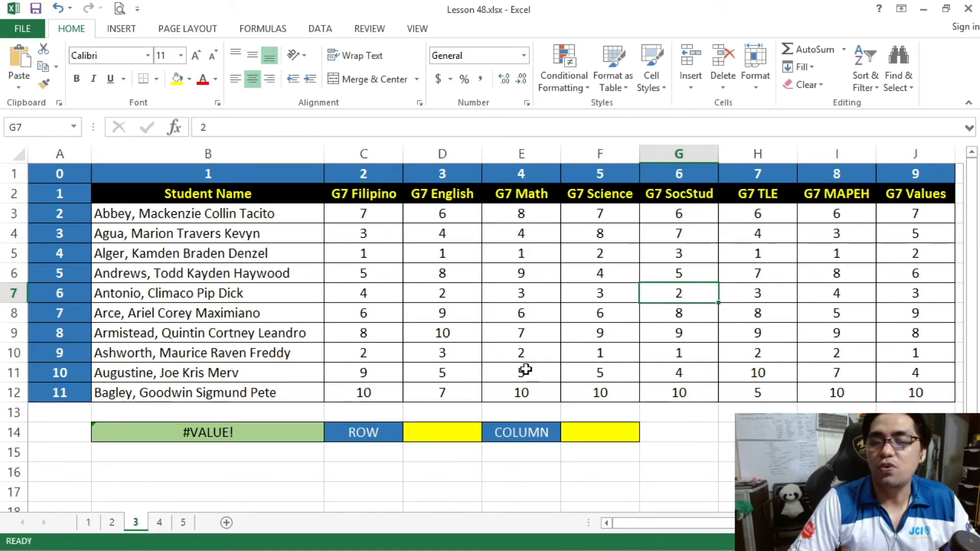
# Enter 6 as the row number in D14 and 6 as the column number in F14.
pyautogui.click(456, 434)
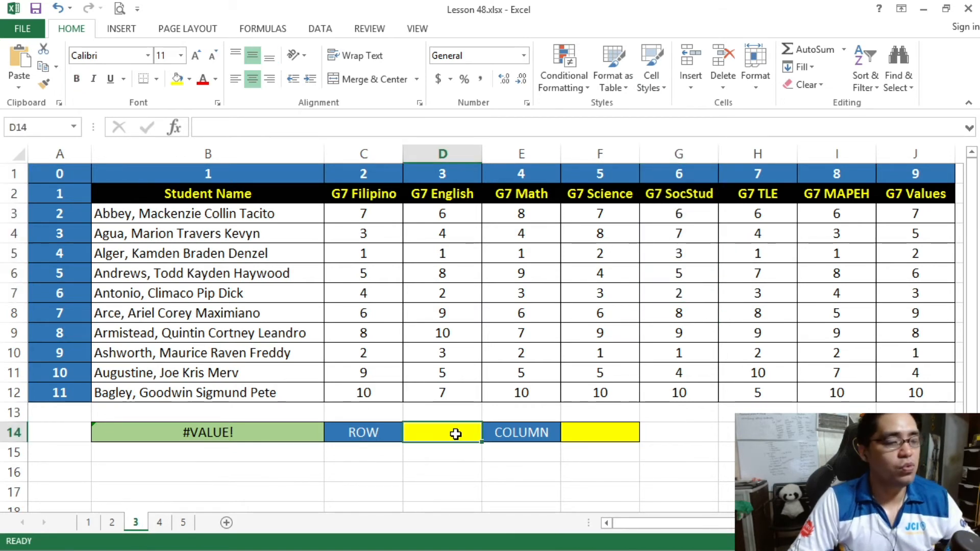
pyautogui.write('6')
pyautogui.click(586, 432)
pyautogui.write('6')
pyautogui.click(550, 363)
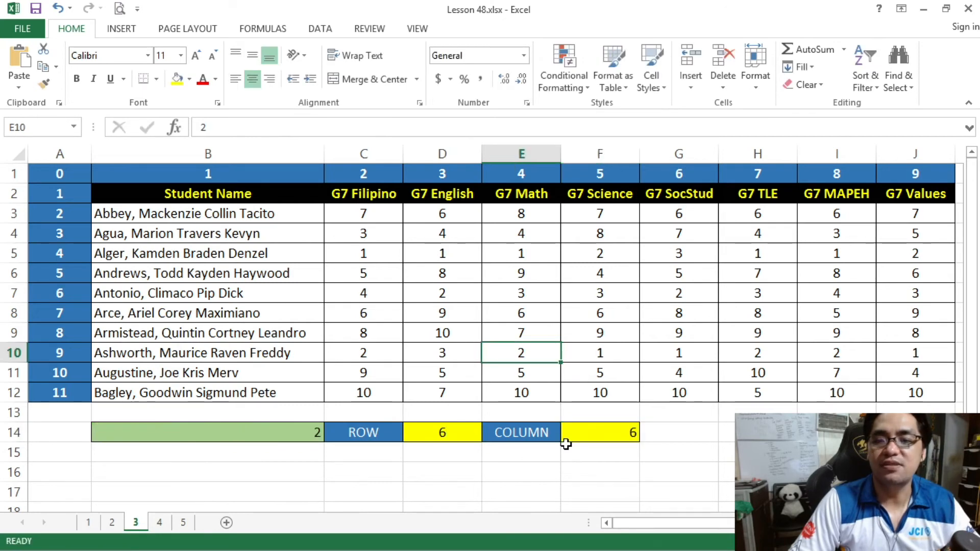
# Center the formula result in B14 and the column number in F14 horizontally.
pyautogui.click(291, 435)
pyautogui.click(252, 79)
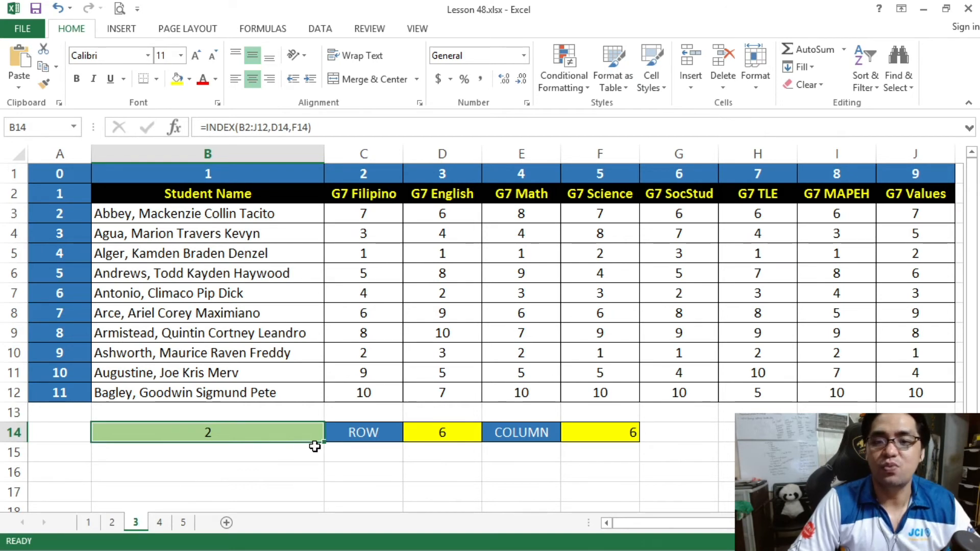
pyautogui.click(432, 433)
pyautogui.click(295, 431)
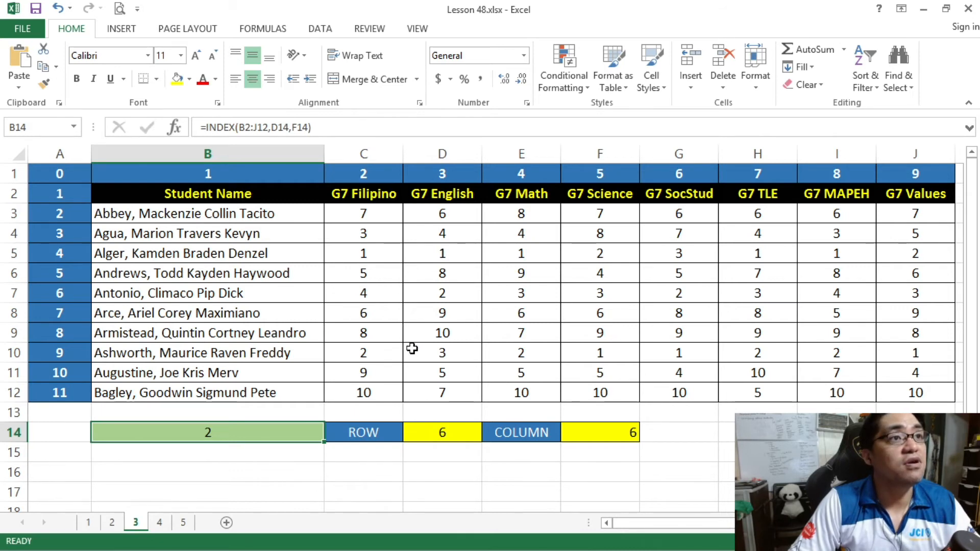
pyautogui.click(438, 426)
pyautogui.click(576, 425)
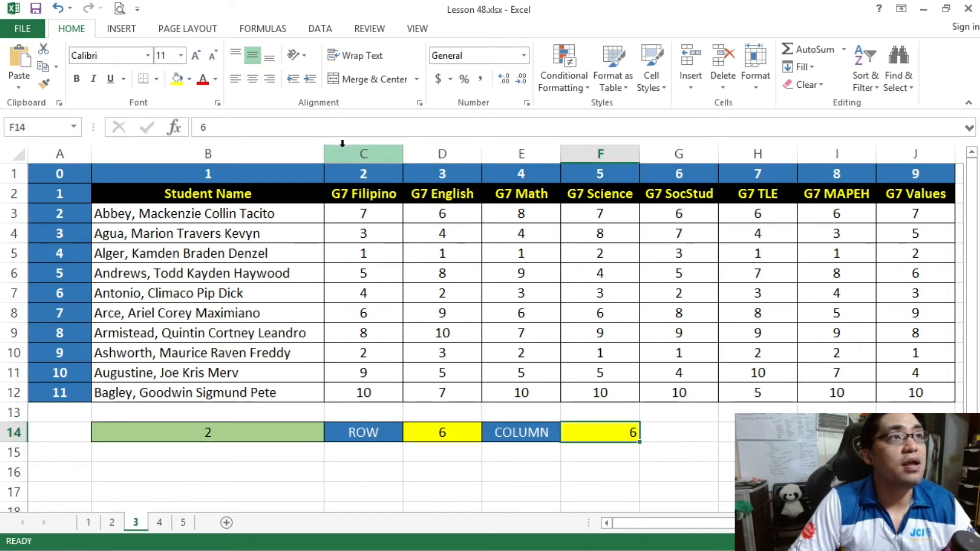
pyautogui.click(253, 78)
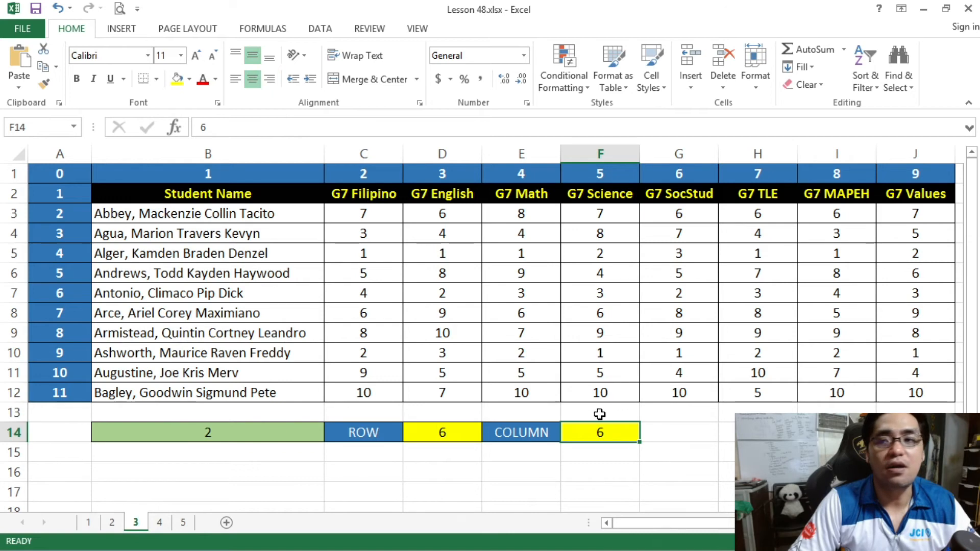
# Set the column number in F14 to 1 and check the lookup result in B14.
pyautogui.click(264, 429)
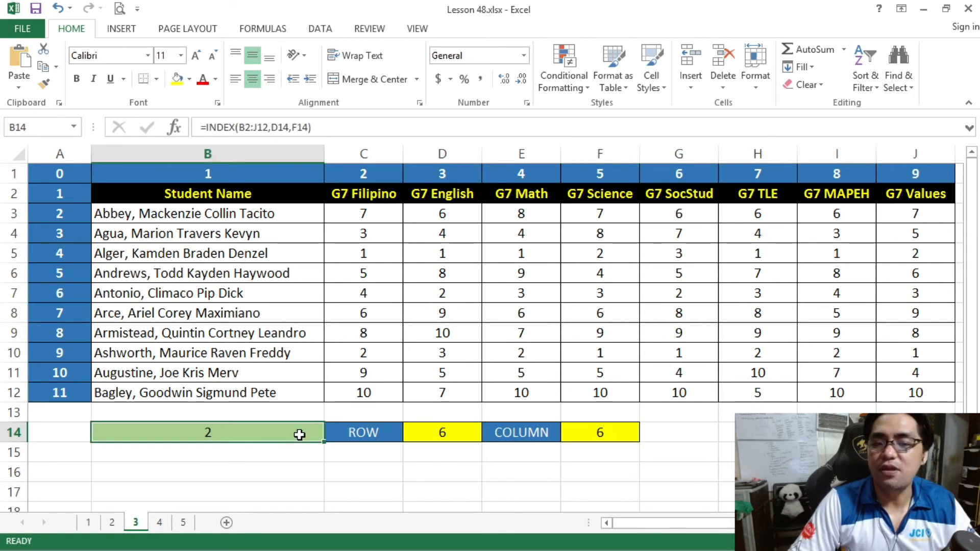
pyautogui.click(580, 432)
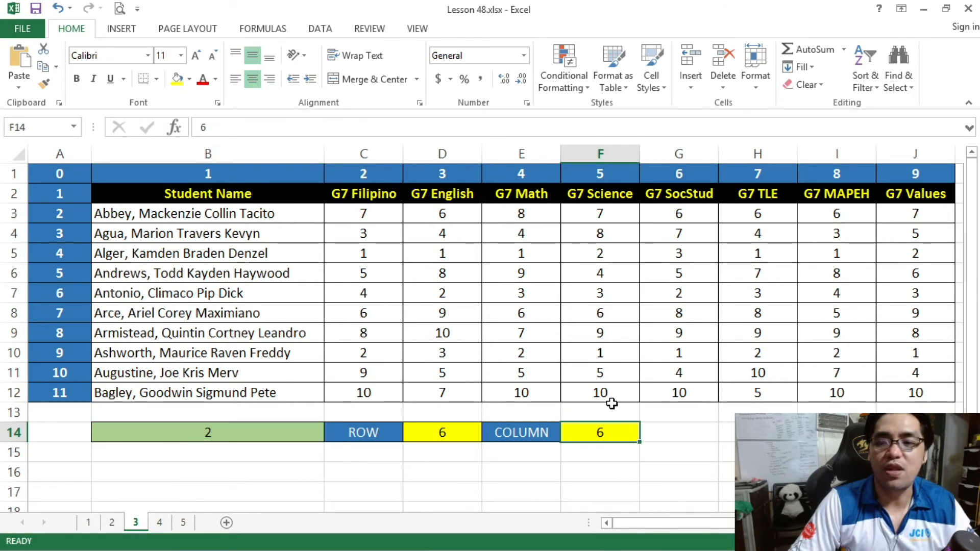
pyautogui.write('1')
pyautogui.click(596, 329)
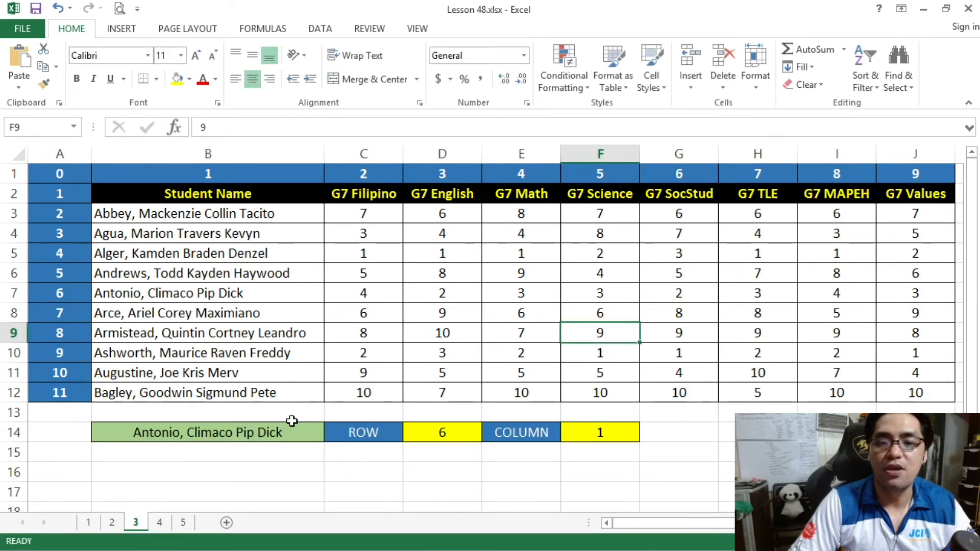
pyautogui.click(254, 438)
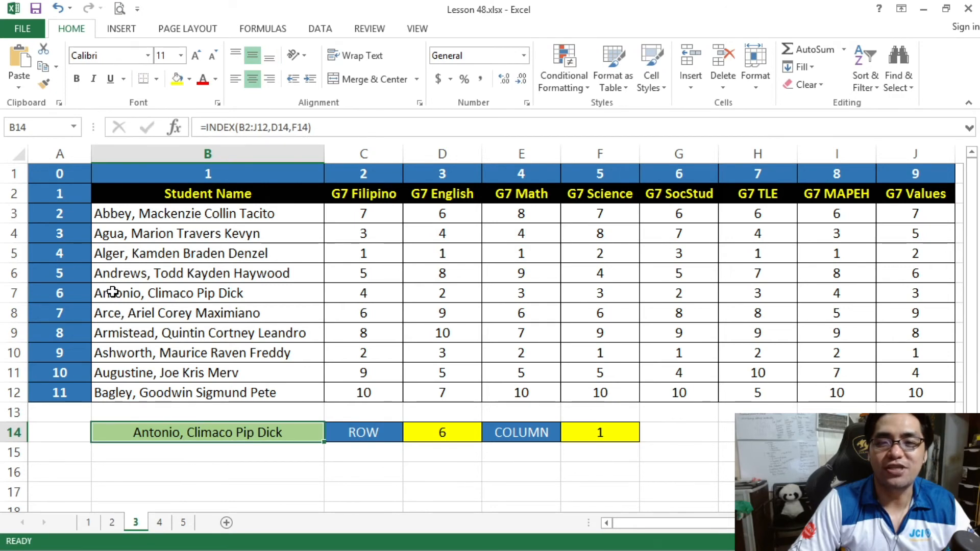
# Examine how table row 6 and the student name column intersect within the B2:J12 array.
pyautogui.click(13, 293)
pyautogui.click(136, 154)
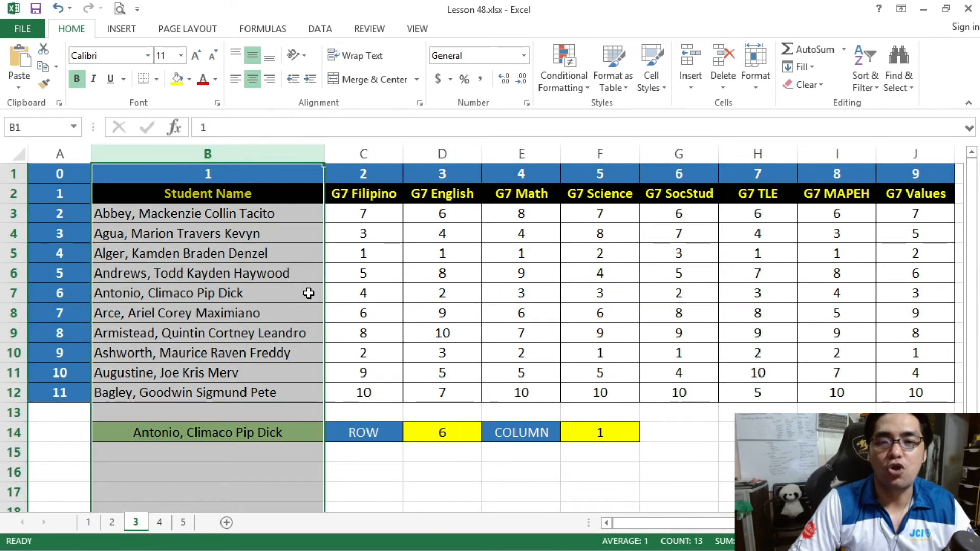
pyautogui.click(265, 333)
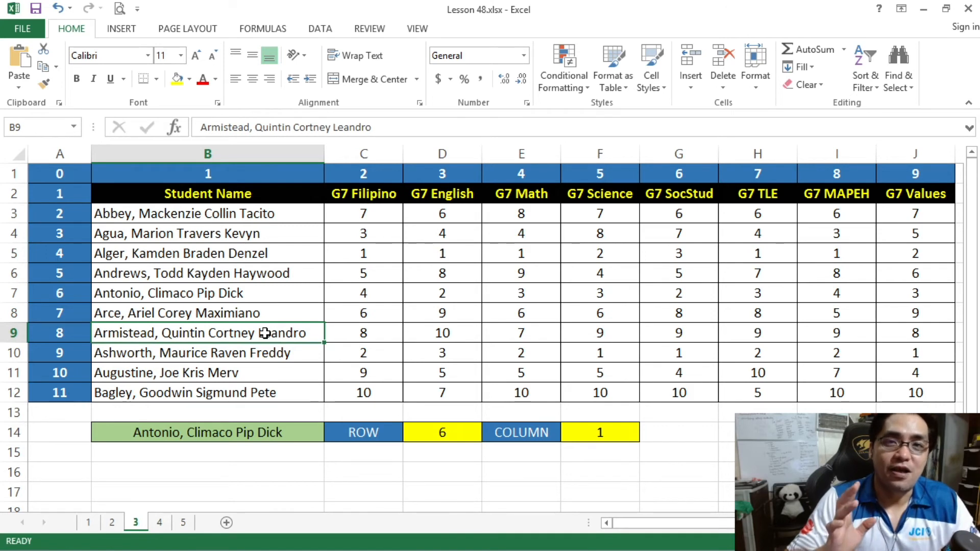
pyautogui.moveTo(223, 195)
pyautogui.mouseDown()
pyautogui.moveTo(279, 201)
pyautogui.moveTo(914, 392)
pyautogui.mouseUp()
pyautogui.click(251, 253)
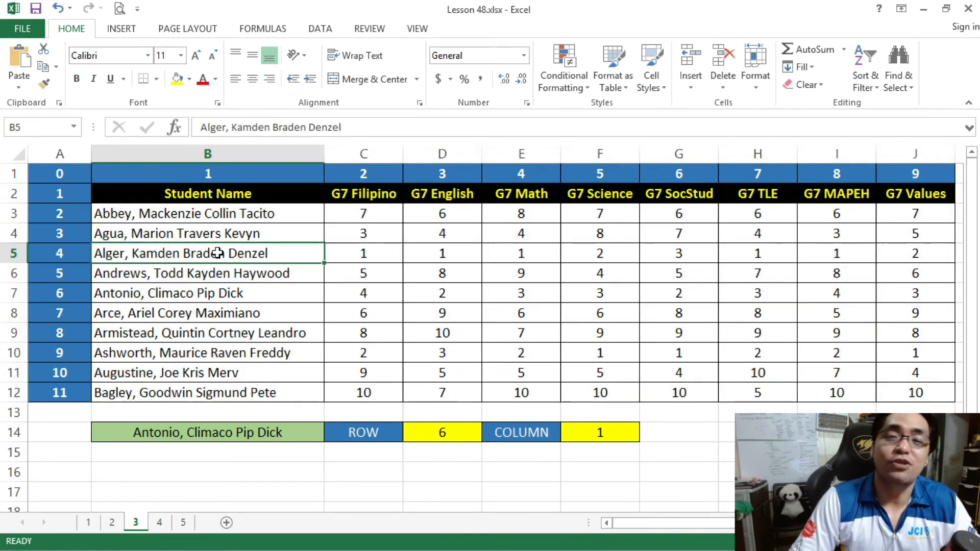
pyautogui.click(12, 292)
pyautogui.click(83, 292)
pyautogui.moveTo(83, 292); pyautogui.dragTo(901, 300)
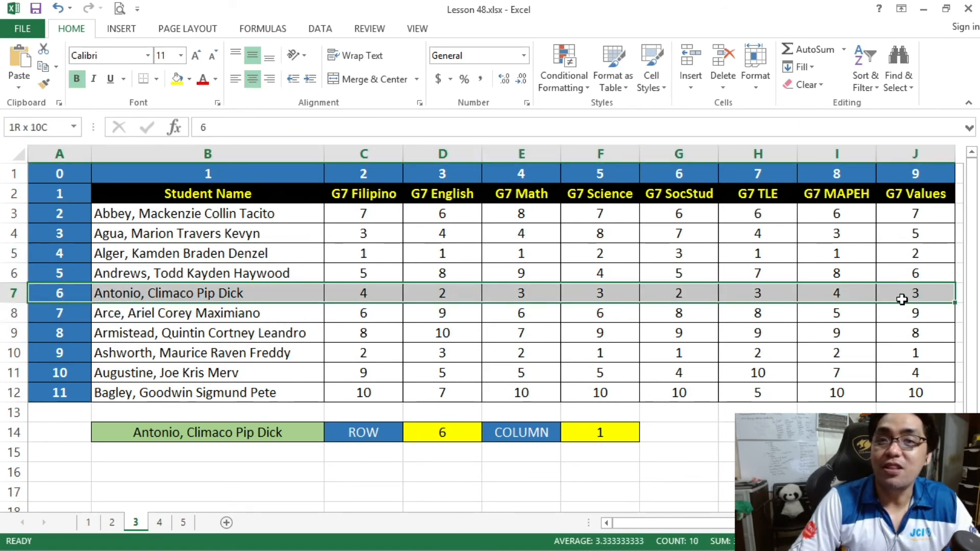
pyautogui.click(443, 154)
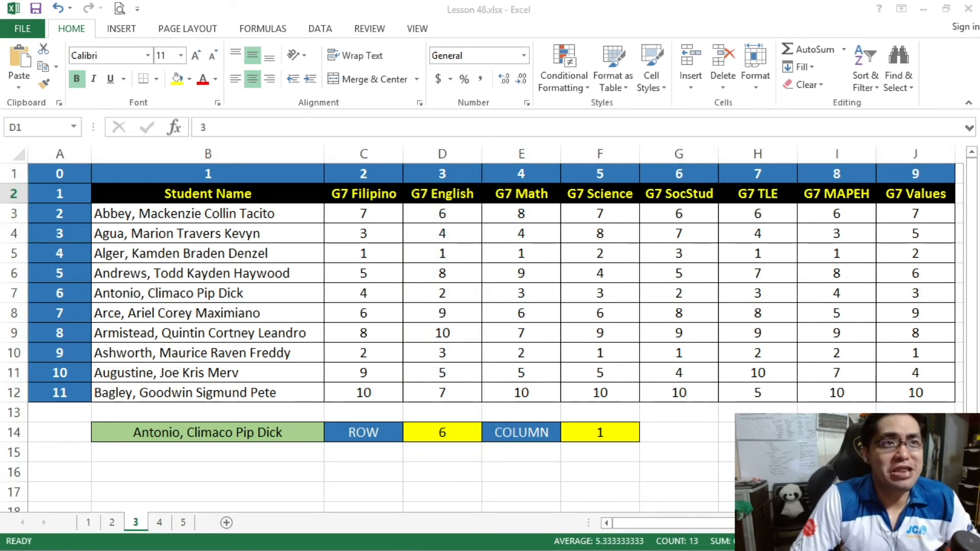
pyautogui.click(153, 252)
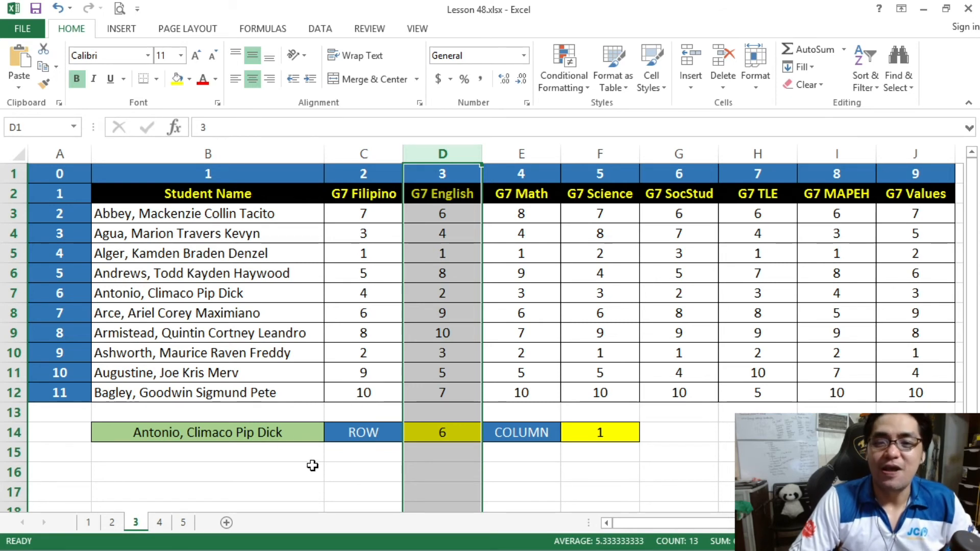
# Review the D14 and F14 references used as row and column arguments in the B14 formula.
pyautogui.click(272, 433)
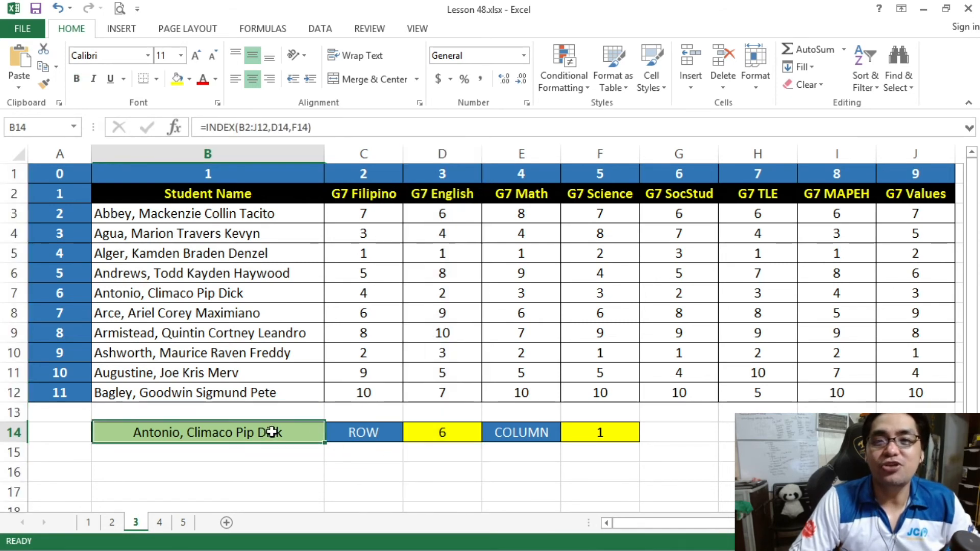
pyautogui.click(296, 127)
pyautogui.doubleClick(276, 127)
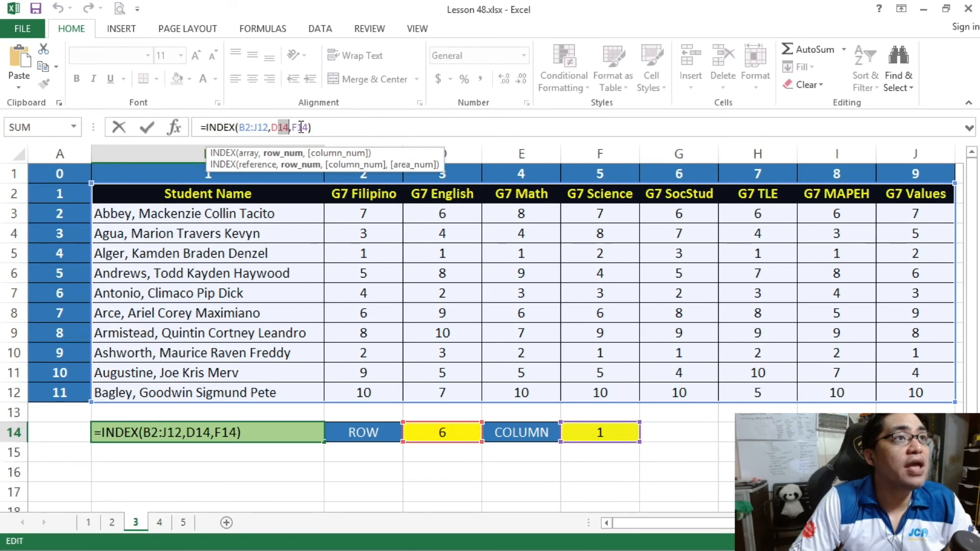
pyautogui.moveTo(293, 128)
pyautogui.mouseDown()
pyautogui.moveTo(310, 127)
pyautogui.moveTo(294, 129)
pyautogui.mouseUp()
pyautogui.click(285, 128)
pyautogui.moveTo(285, 128)
pyautogui.mouseDown()
pyautogui.moveTo(273, 128)
pyautogui.moveTo(308, 128)
pyautogui.moveTo(274, 129)
pyautogui.mouseUp()
pyautogui.click(308, 128)
pyautogui.click(273, 129)
pyautogui.click(278, 129)
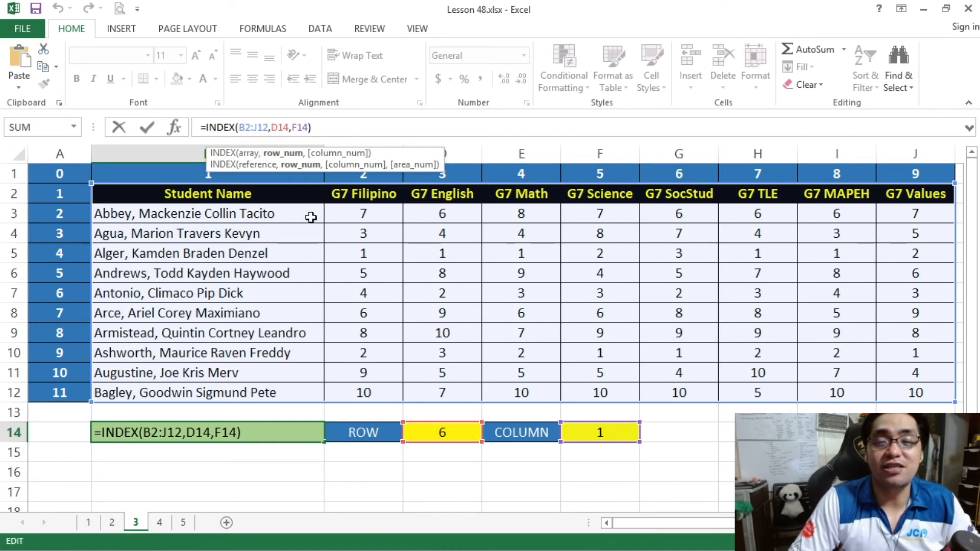